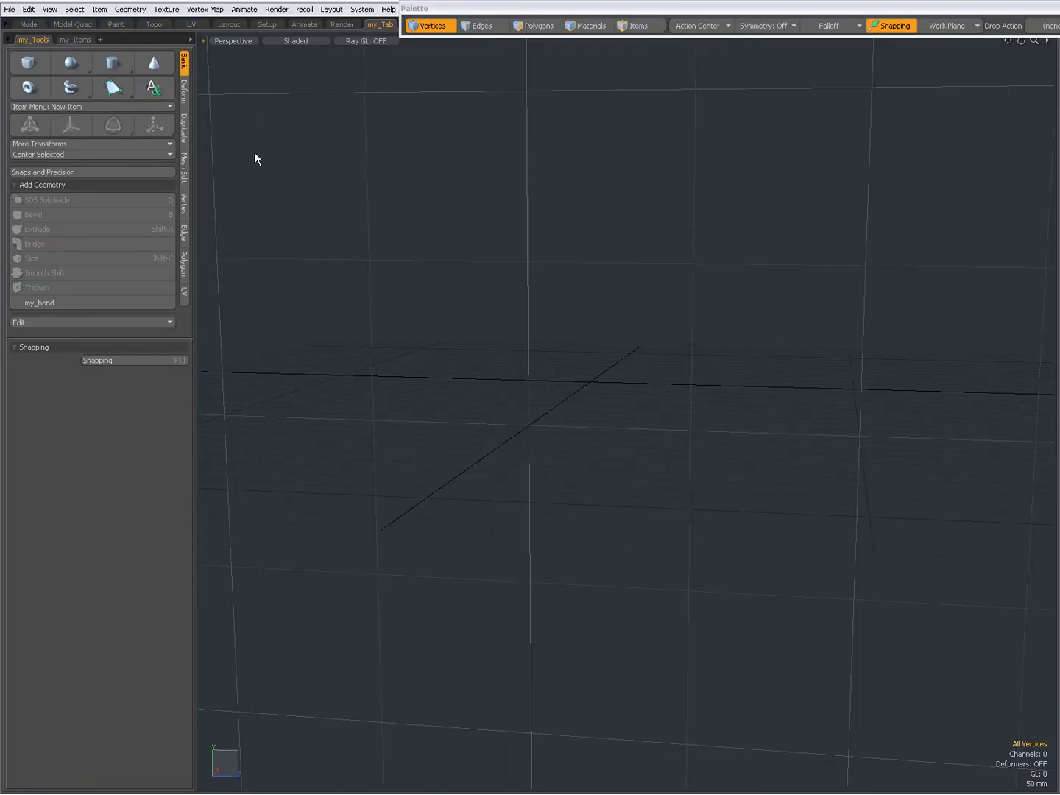
Draw a four-point surface using the Pen tool with its type set to Spline Patch and Make Quads turned off.
click(122, 90)
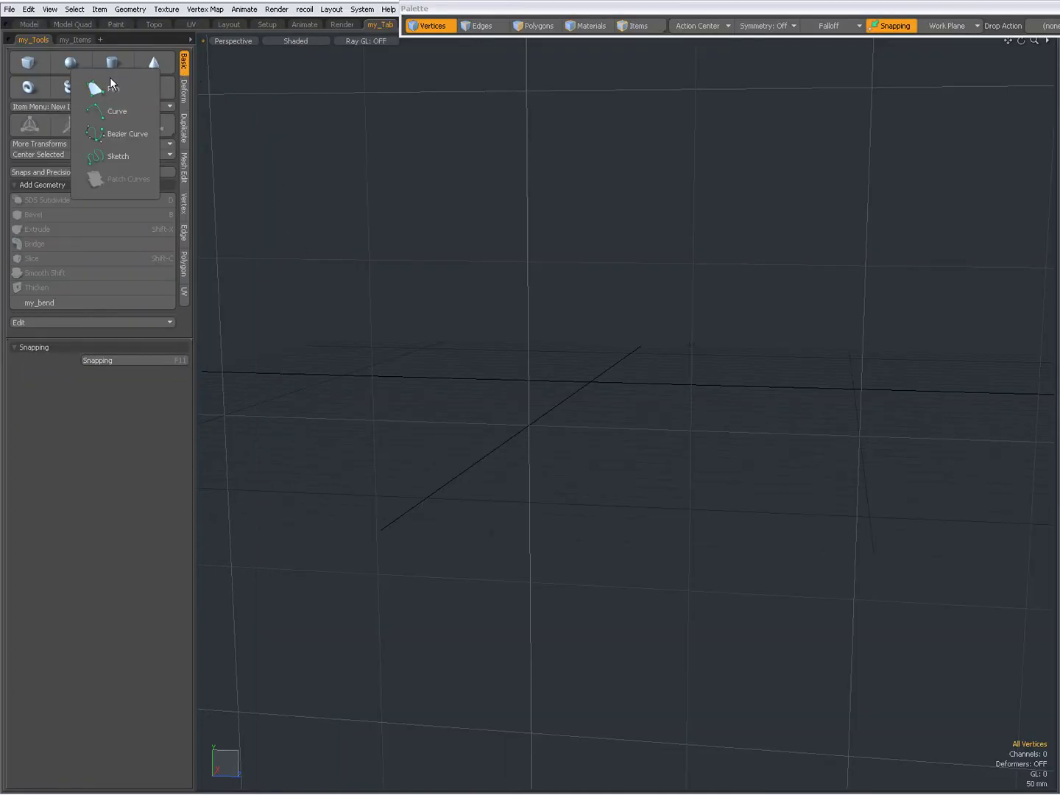
click(108, 89)
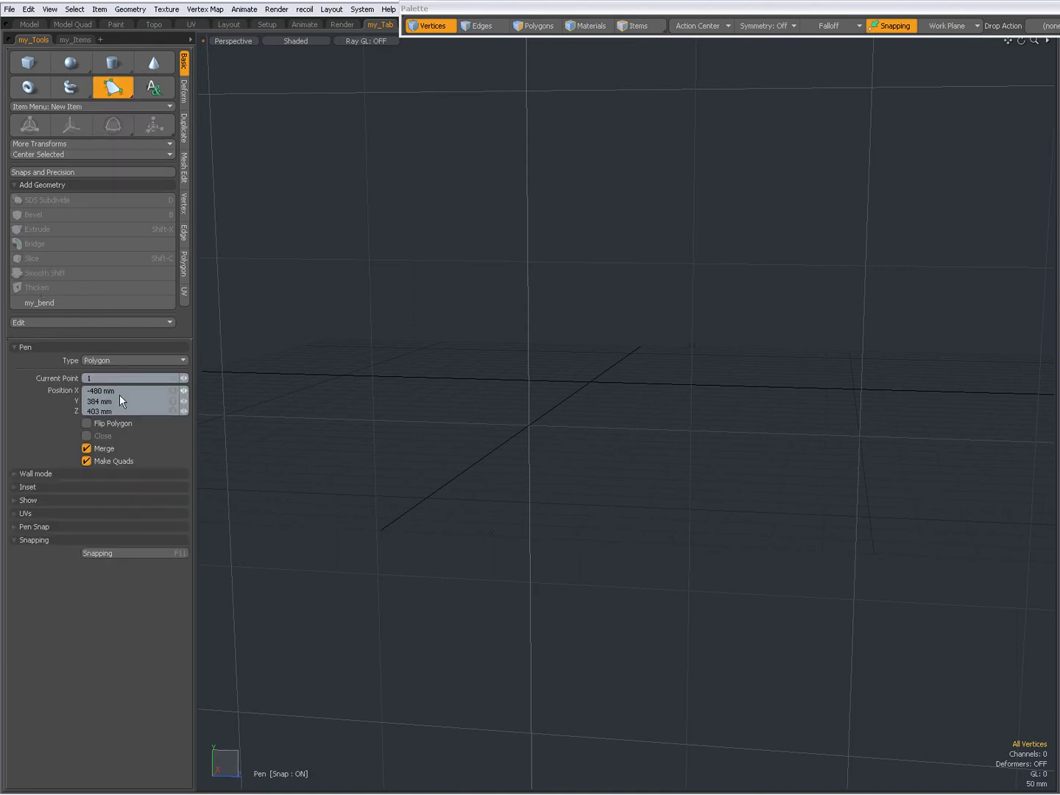
key(ctrl+d)
click(102, 358)
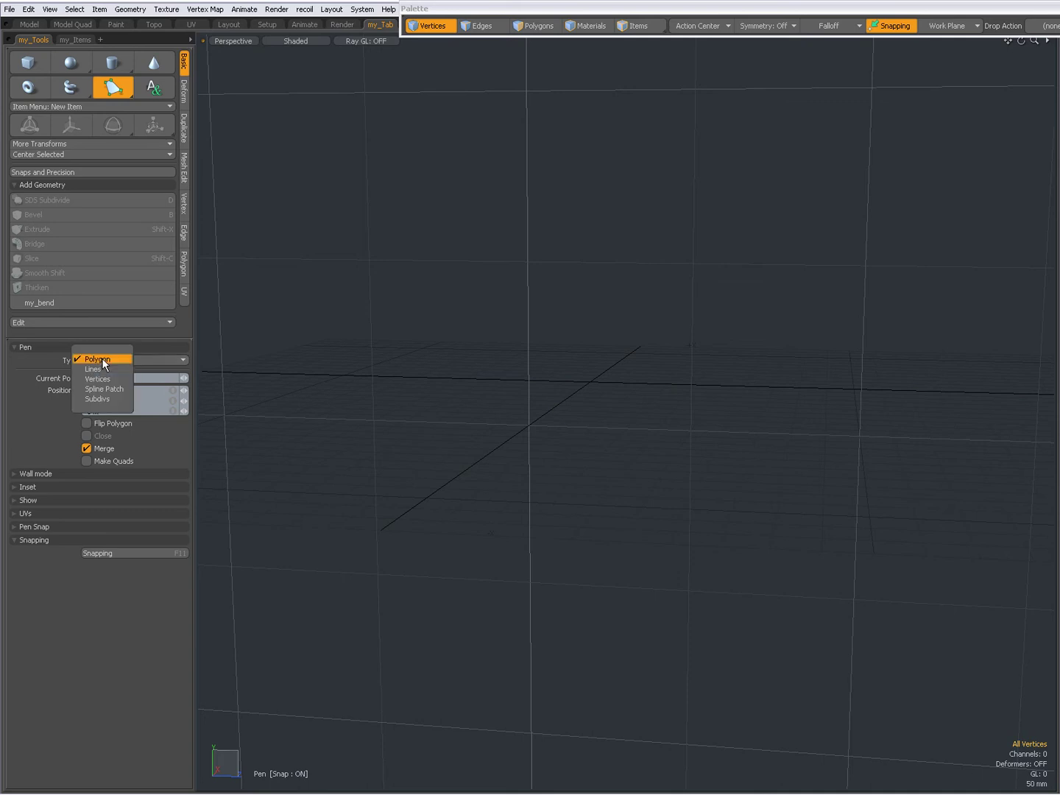
click(102, 387)
click(376, 302)
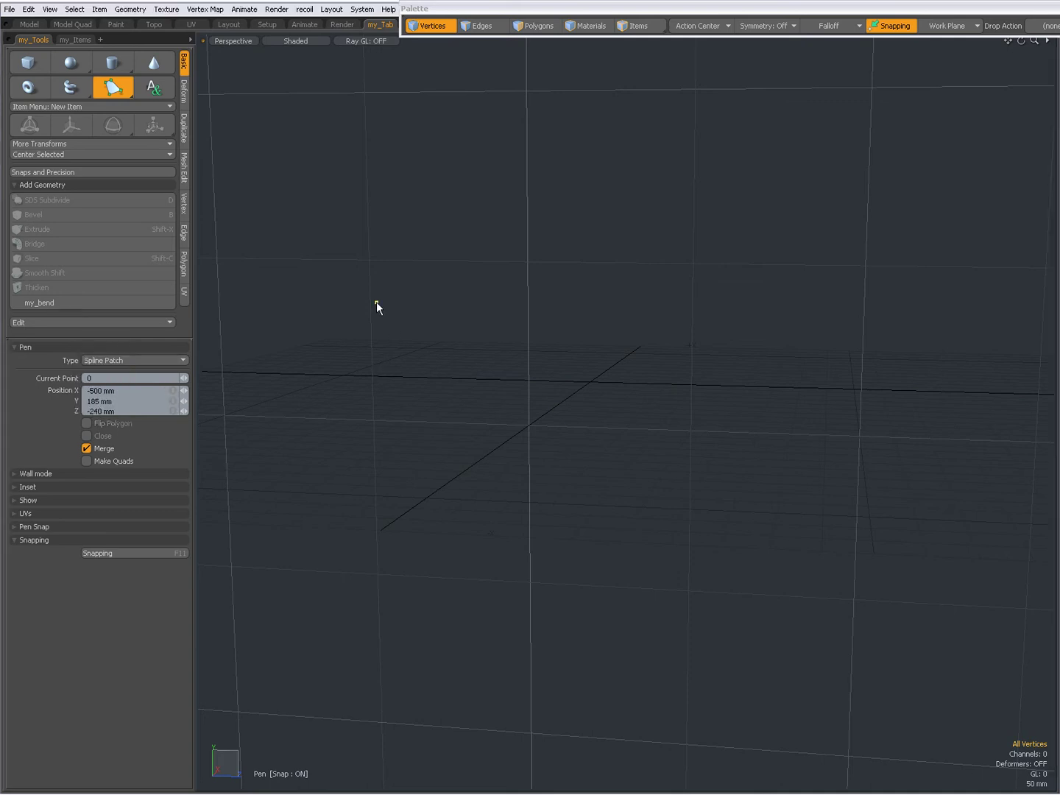
click(491, 265)
click(518, 373)
click(420, 398)
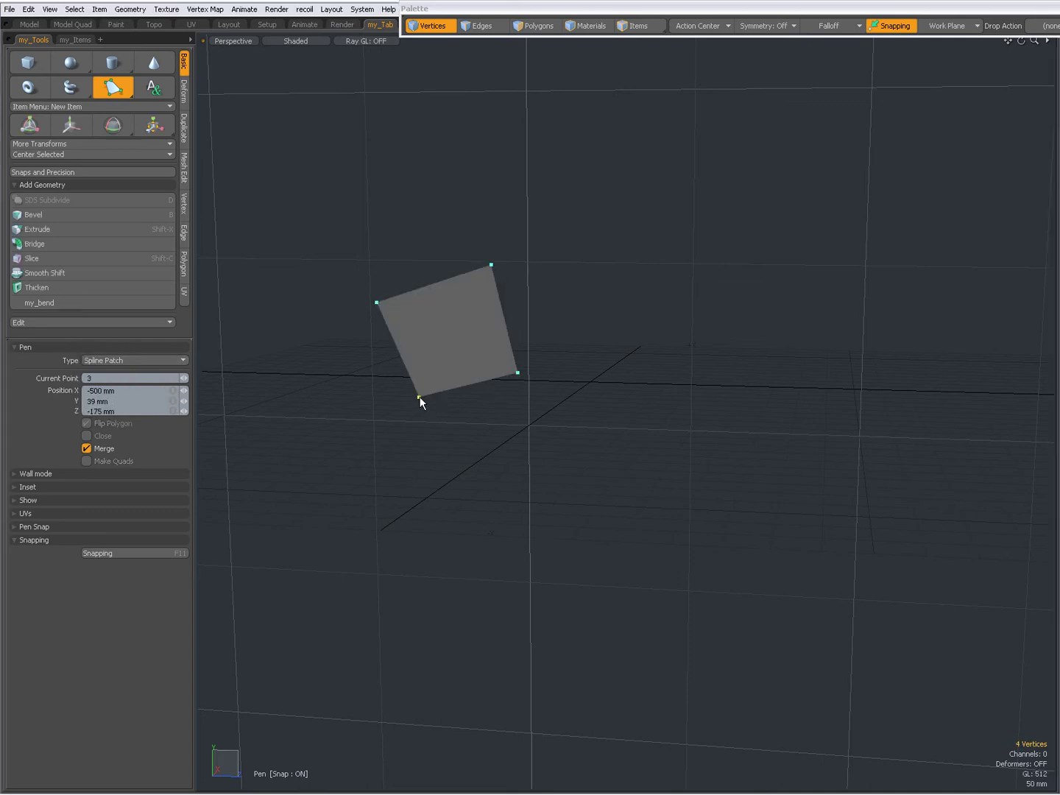
key(space)
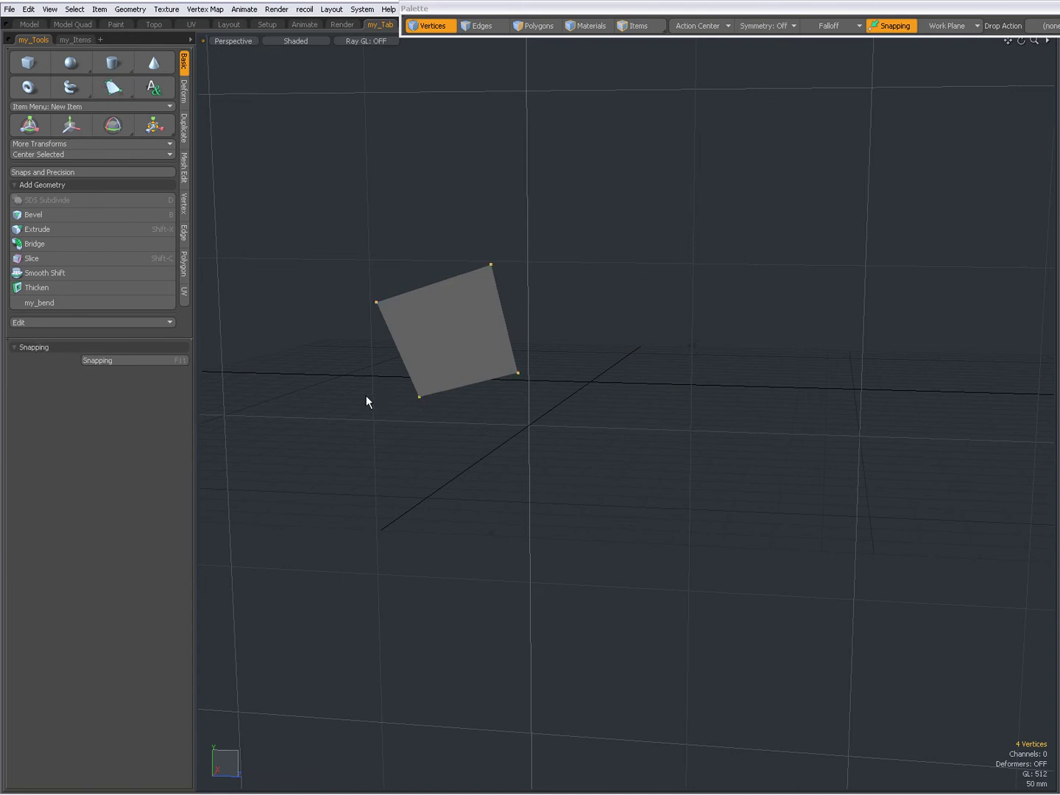
Select the drawn patch polygon, frame it in the view, and return to vertex mode with nothing selected.
click(493, 441)
key(2)
key(3)
click(472, 358)
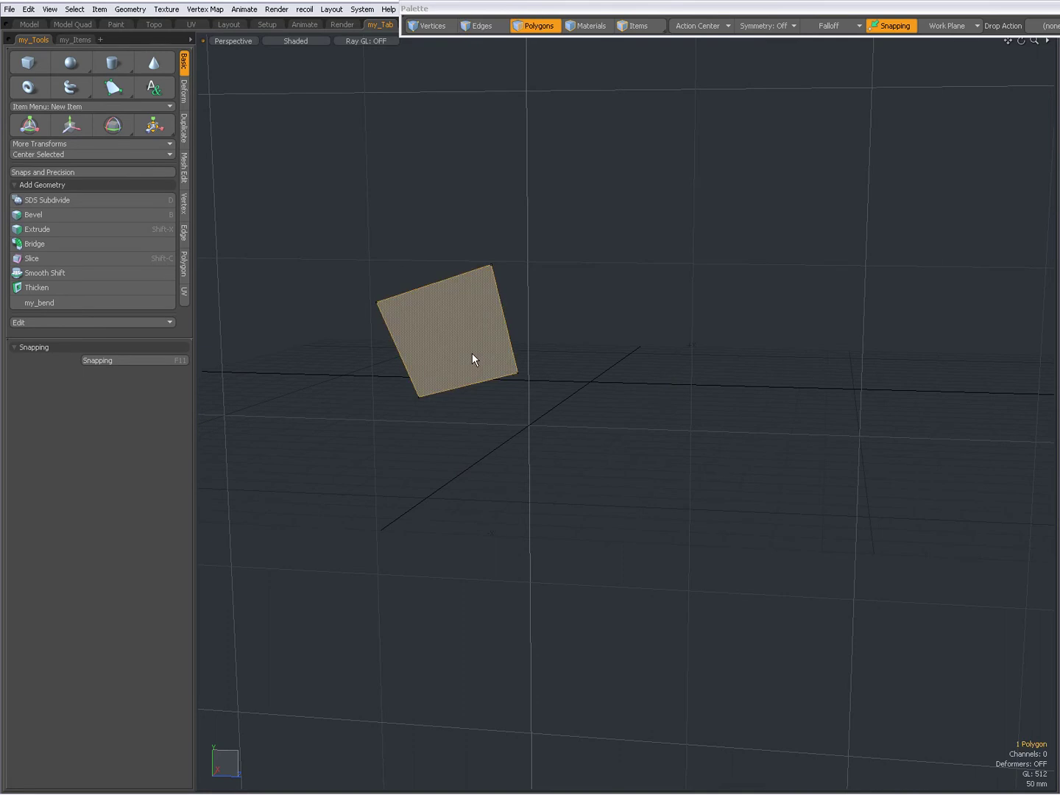
key(shift+a)
alt+drag(553, 414, 512, 382)
scroll(513, 382, down, 3)
click(429, 26)
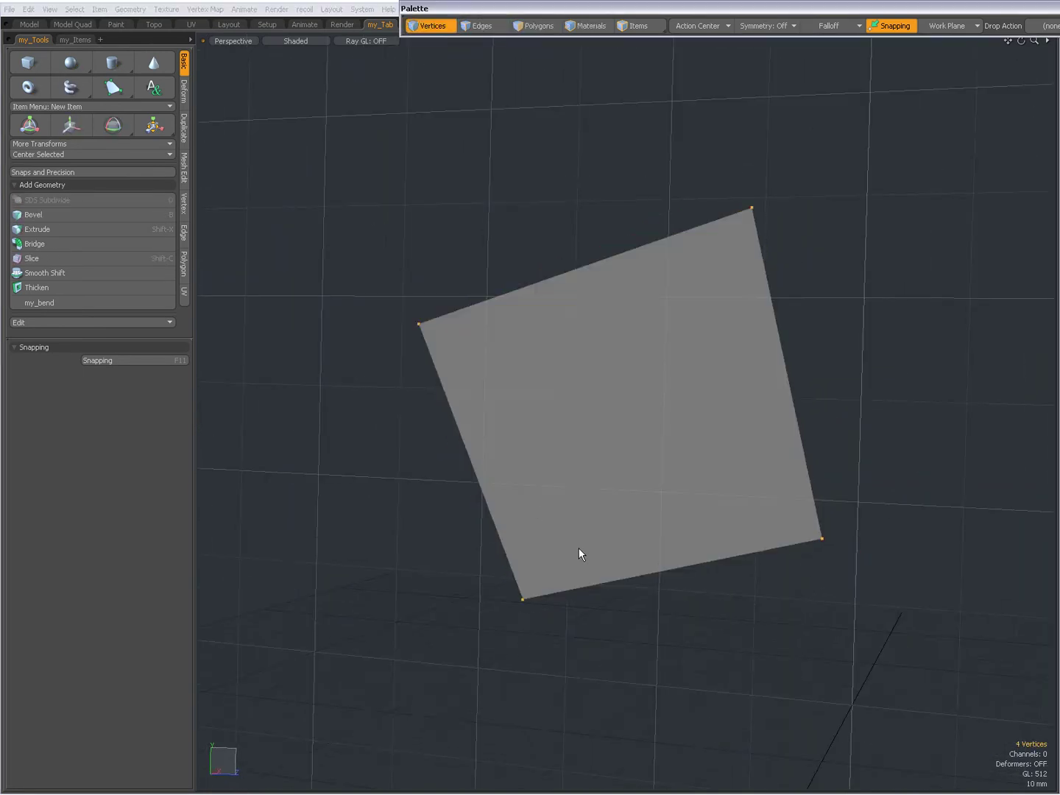
click(393, 488)
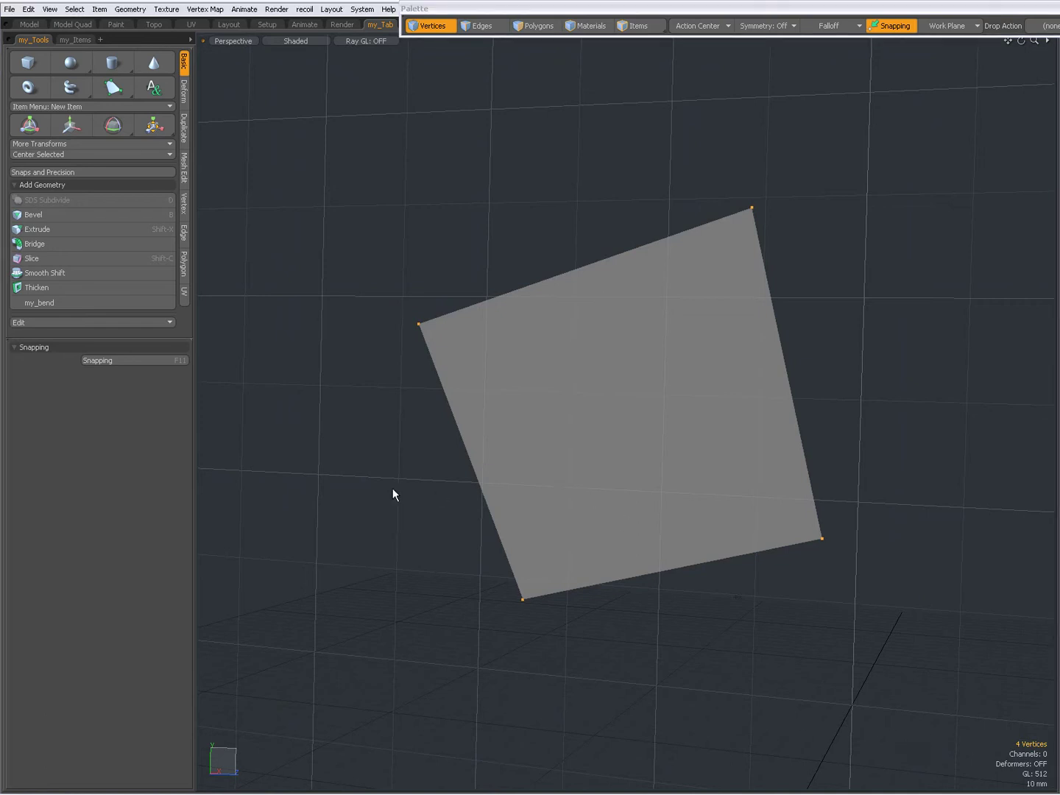
alt+shift+drag(593, 440, 480, 403)
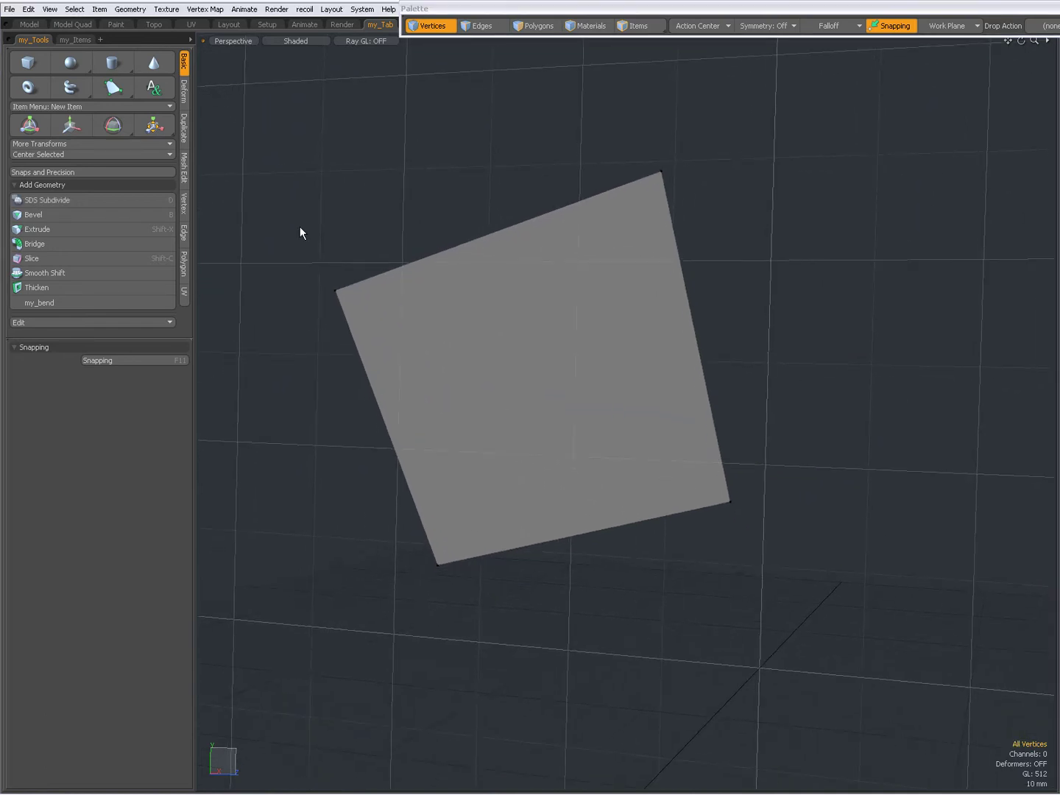
Run Patch Curves on the outline with Freeze on, setting Perpendicular to 5 and Parallel to 5.
click(113, 88)
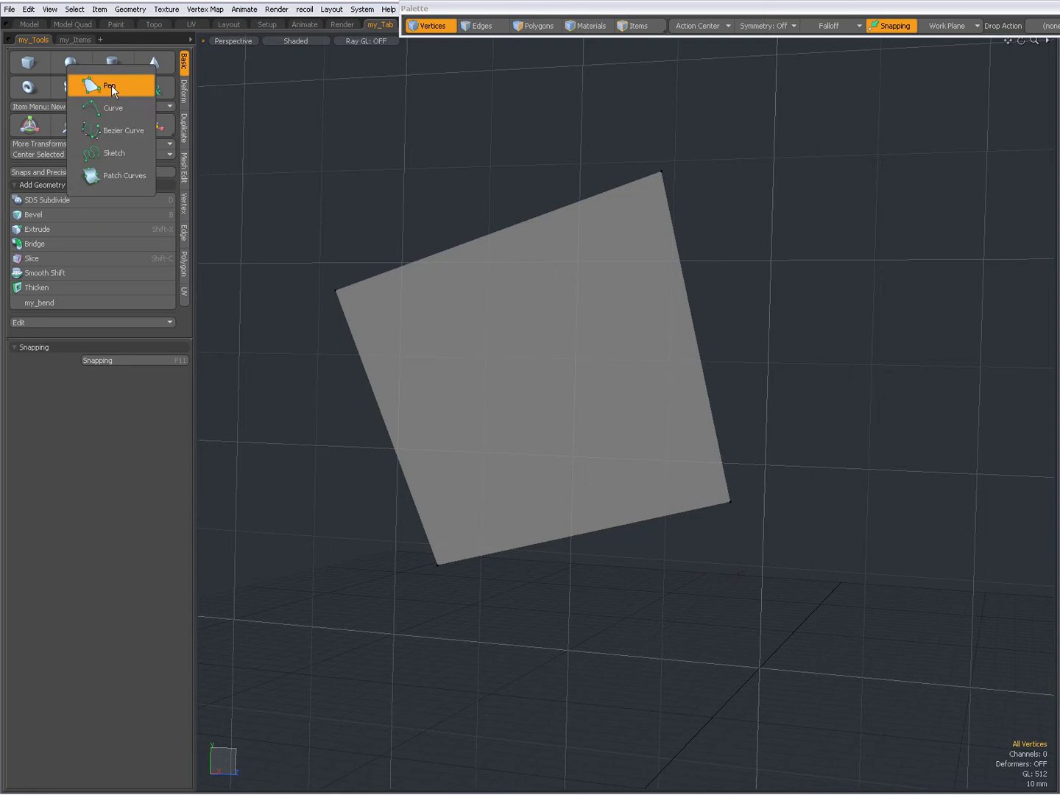
click(110, 176)
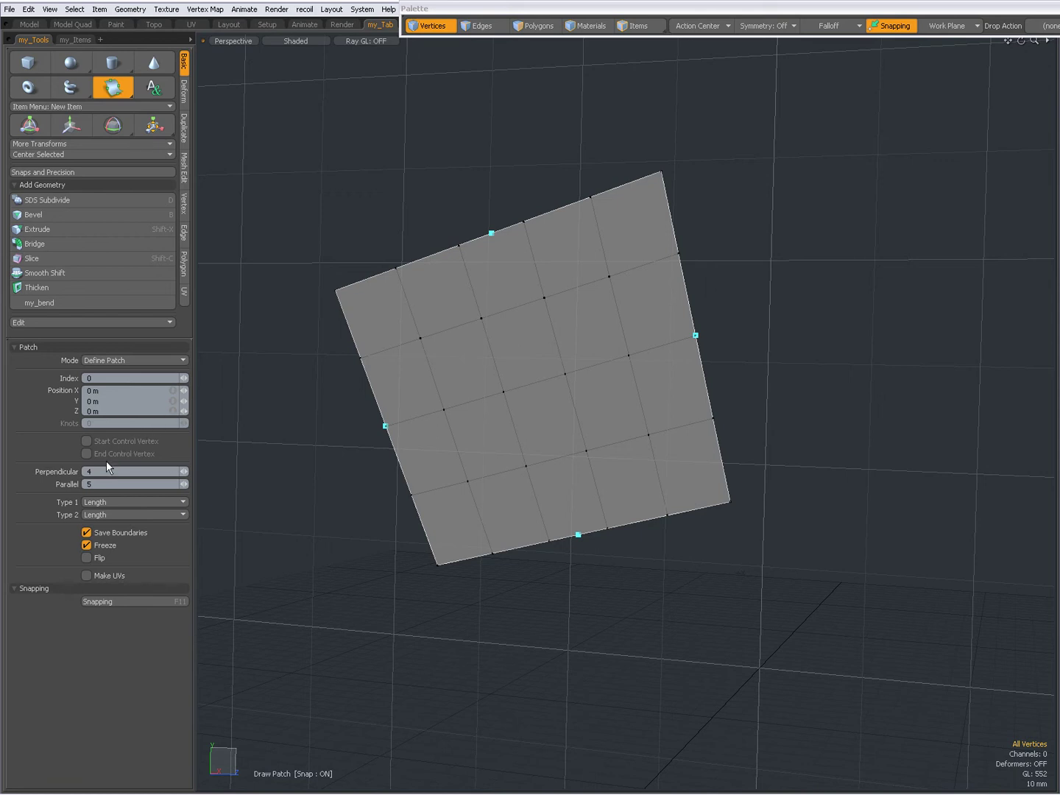
click(86, 546)
click(86, 544)
click(183, 477)
click(185, 469)
key(space)
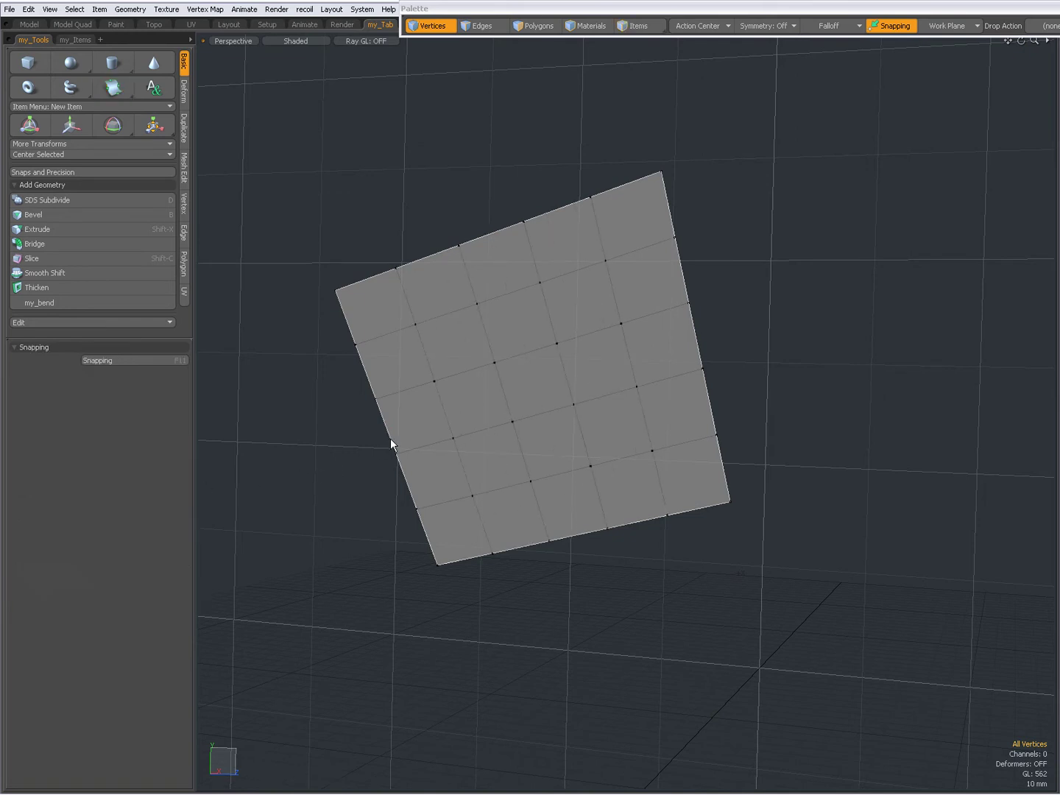
Isolate the original spline patch polygon from the overlapping grid and cut and paste it into a new mesh item.
key(3)
click(424, 416)
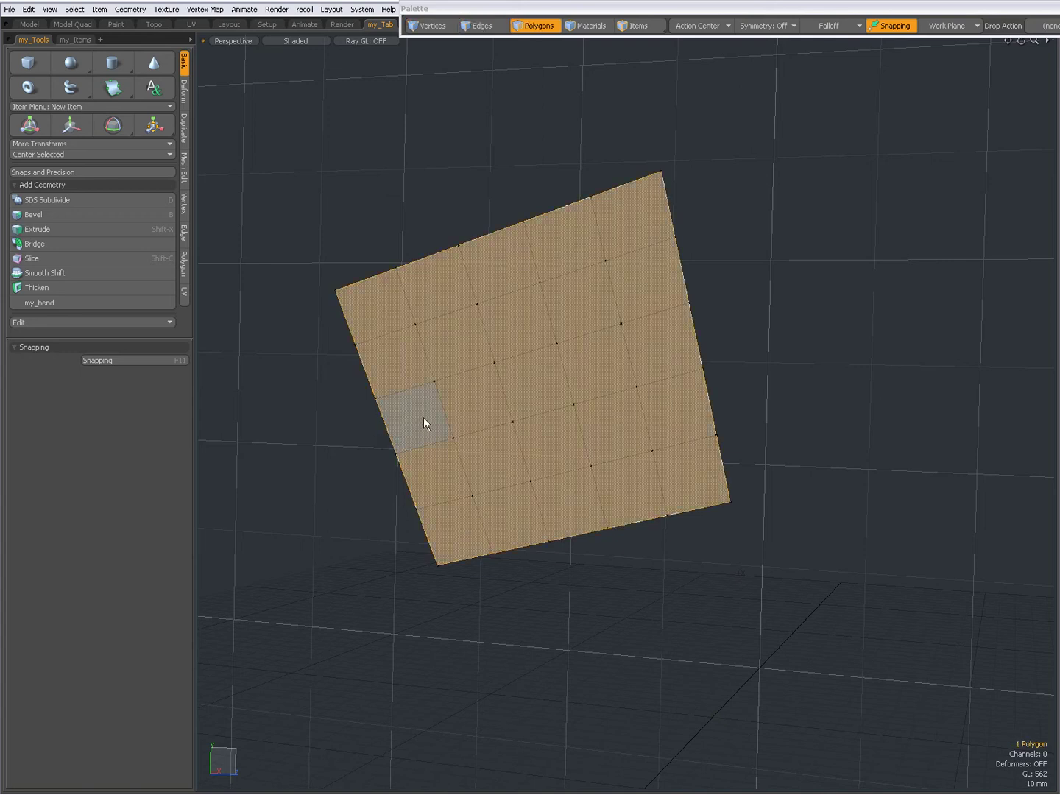
click(350, 442)
click(393, 401)
key(ctrl)
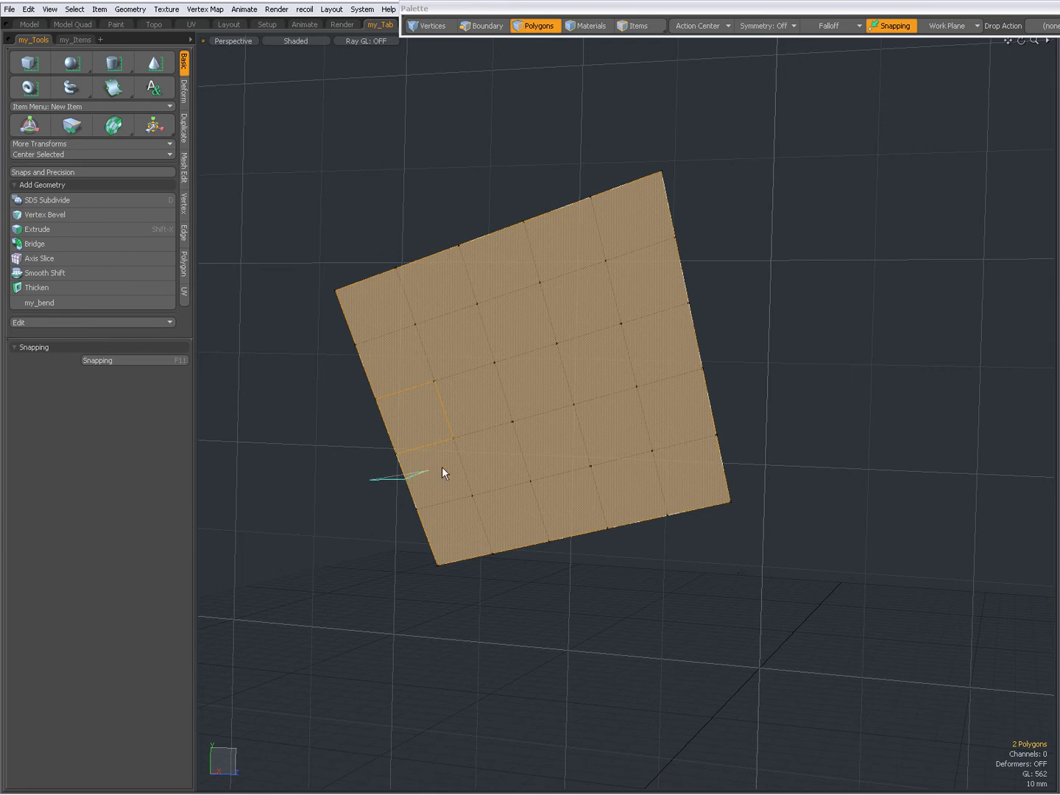
mouse_move(442, 467)
ctrl+right_down()
mouse_move(463, 428)
mouse_move(422, 360)
mouse_move(351, 381)
mouse_move(341, 401)
ctrl+right_up()
click(341, 404)
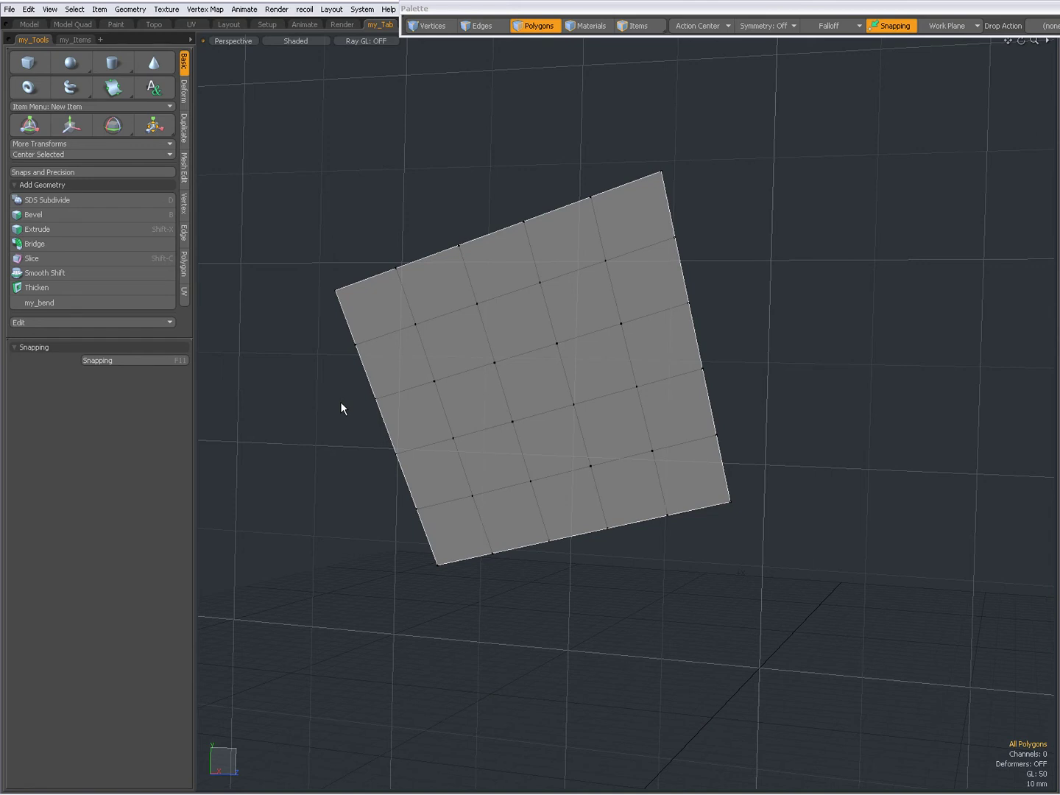
key(n)
key(ctrl+z)
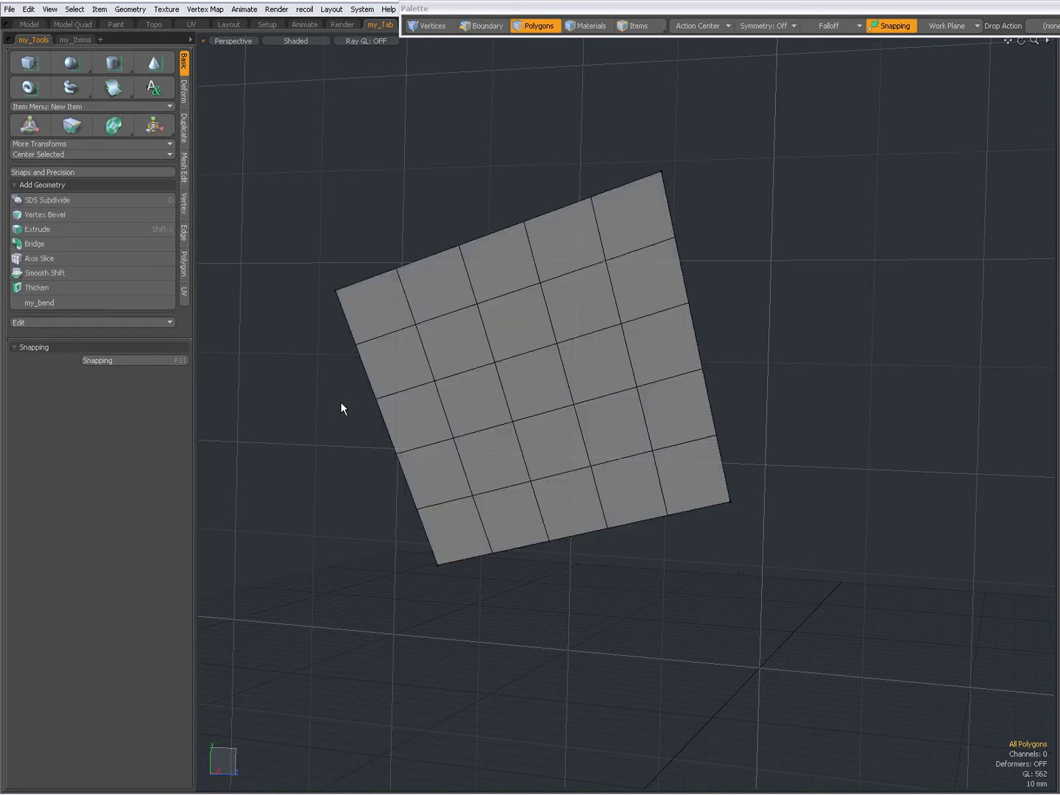
Move the separated spline patch along the positive Z axis until it clears the grid.
key(w)
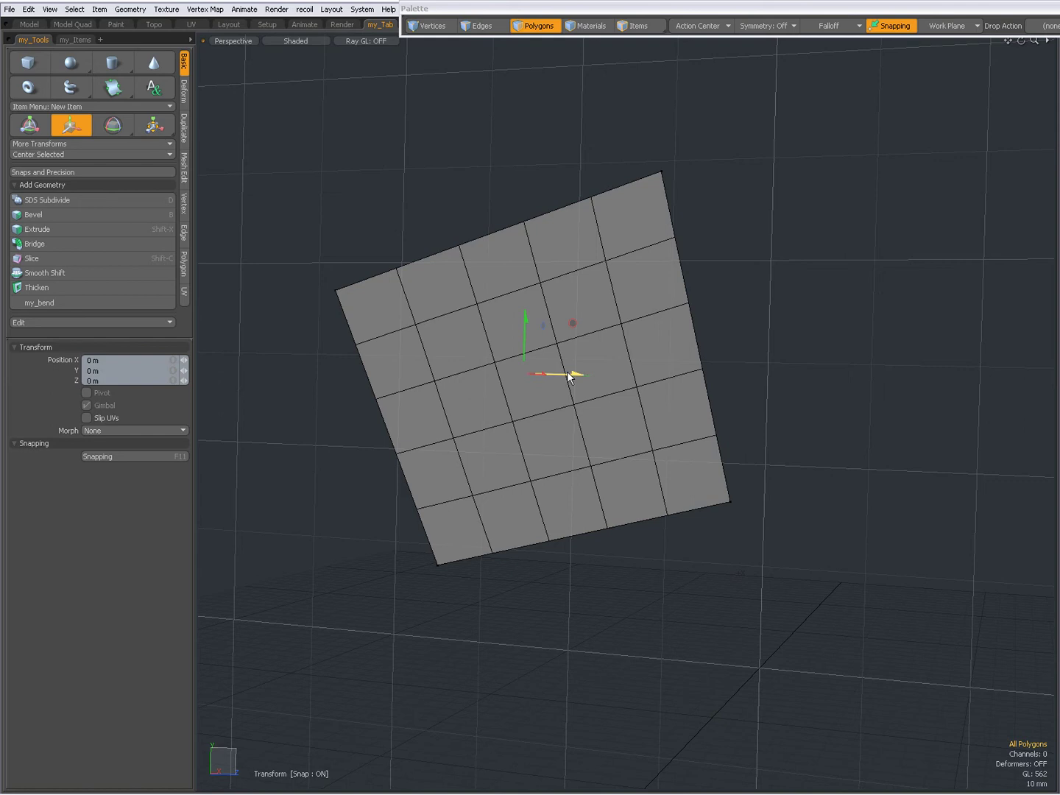
drag(568, 375, 982, 375)
key(space)
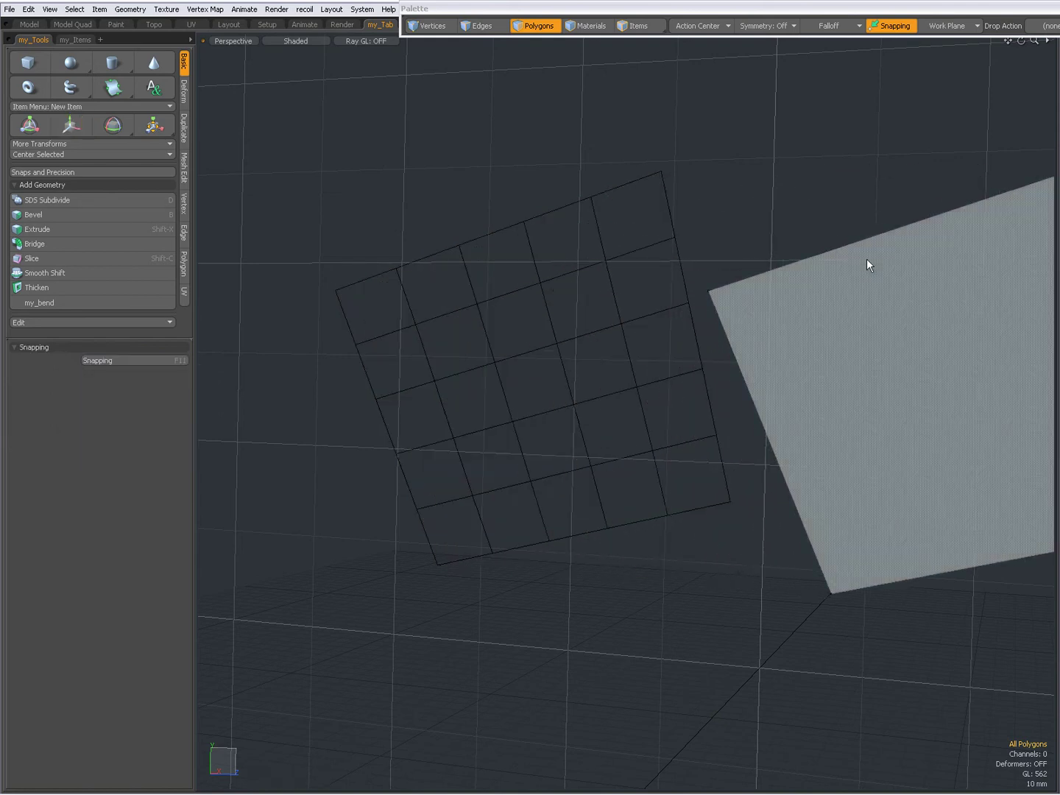
Select all connected grid polygons in the original mesh and cut and paste them into another new mesh item.
click(634, 27)
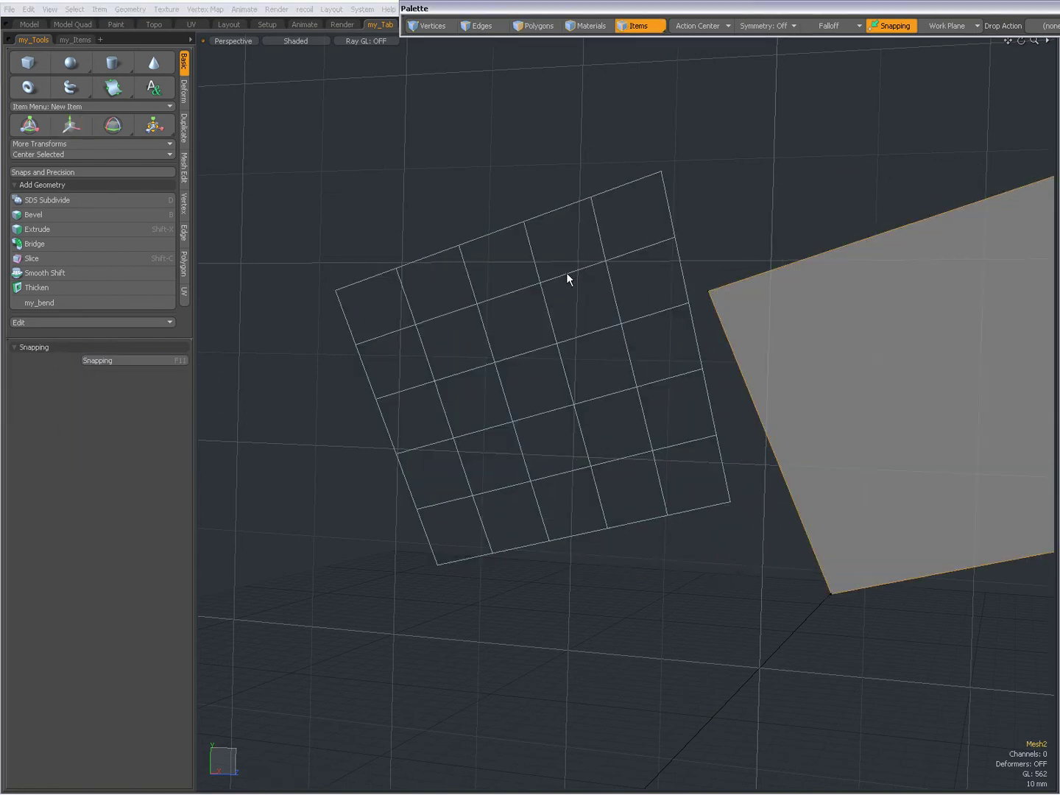
click(567, 273)
key(3)
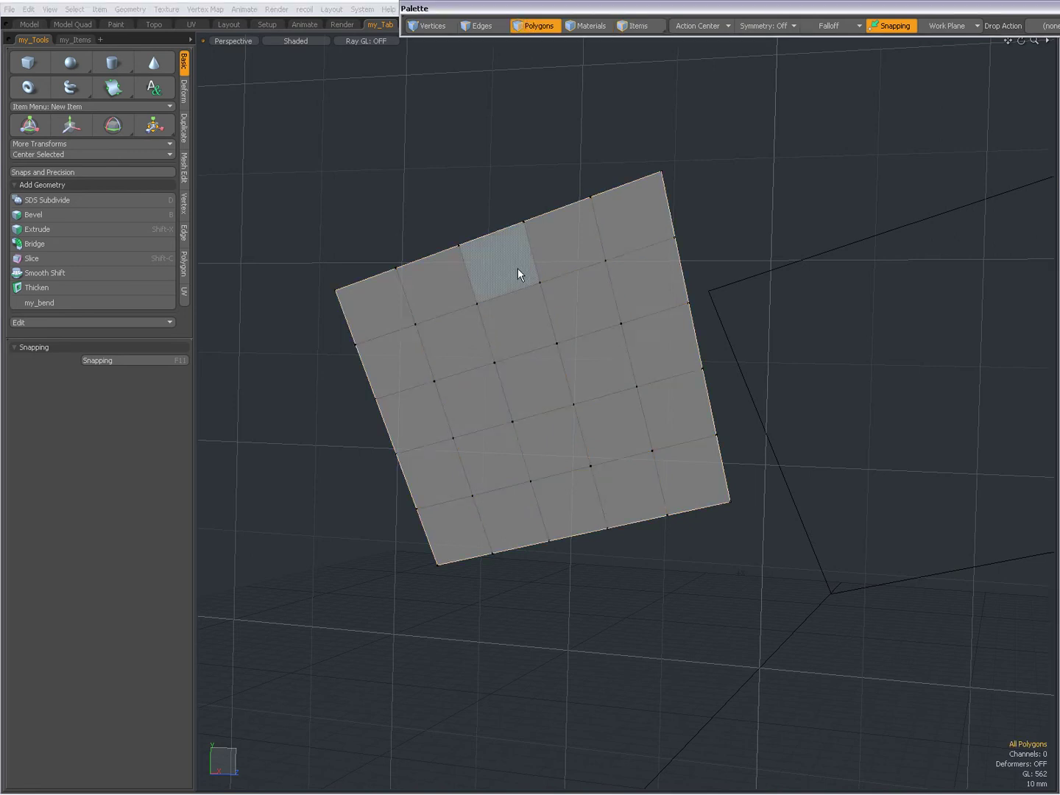
double_click(488, 312)
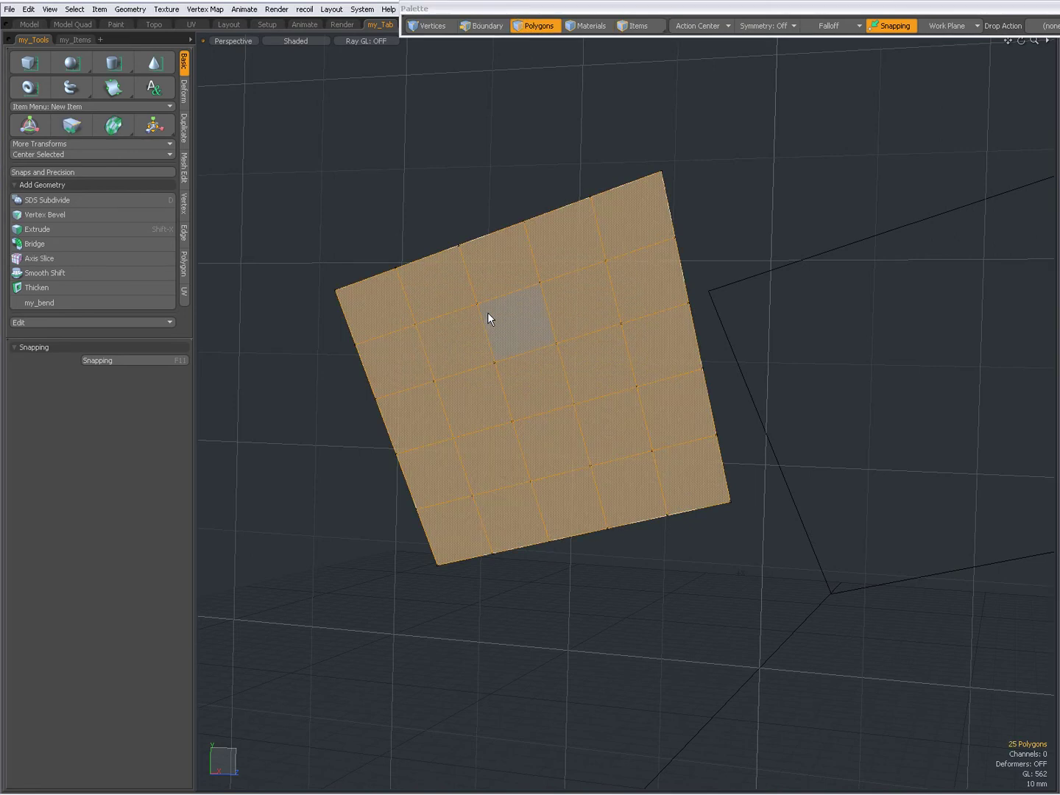
key(Delete)
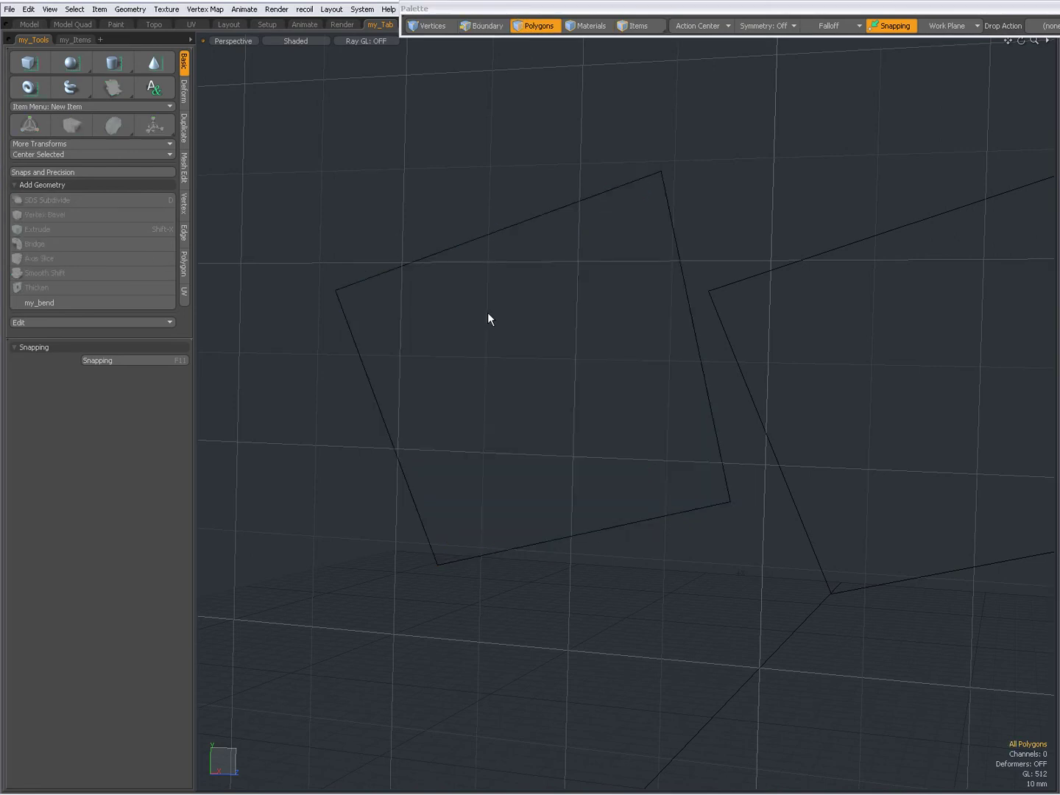
key(ctrl+z)
Move the grid mesh along the negative Z axis, clear of the boundary curves, and fit all the geometry in view.
key(w)
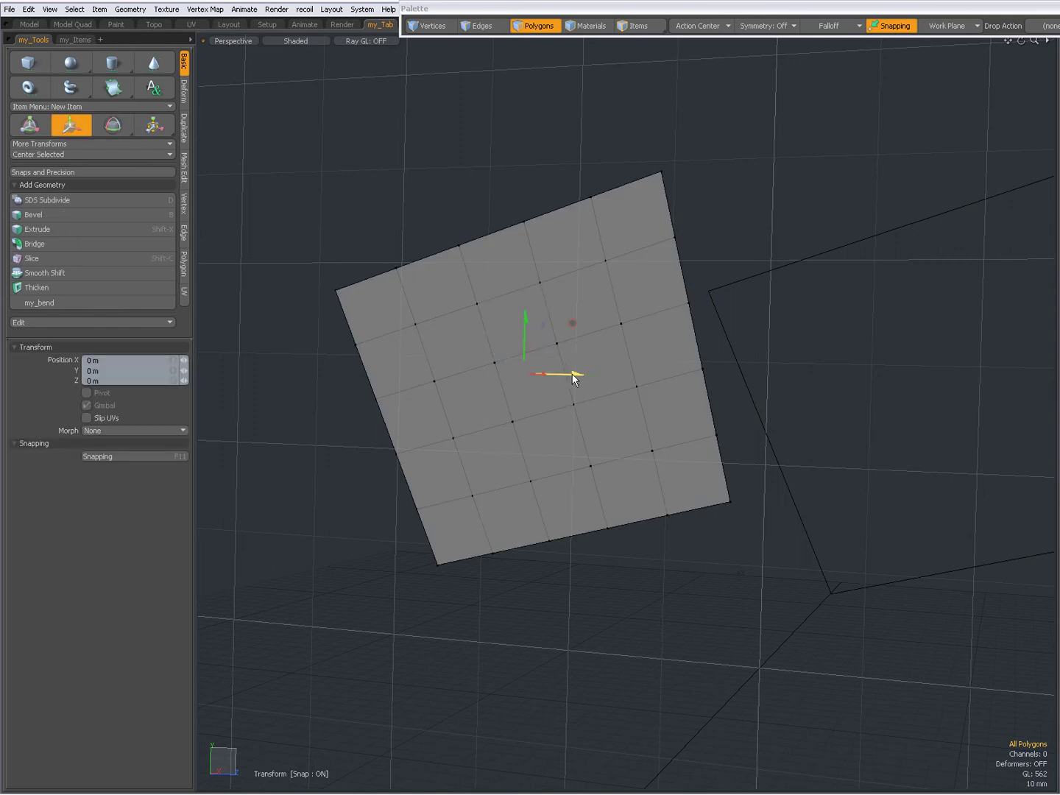
drag(569, 374, 206, 367)
key(q)
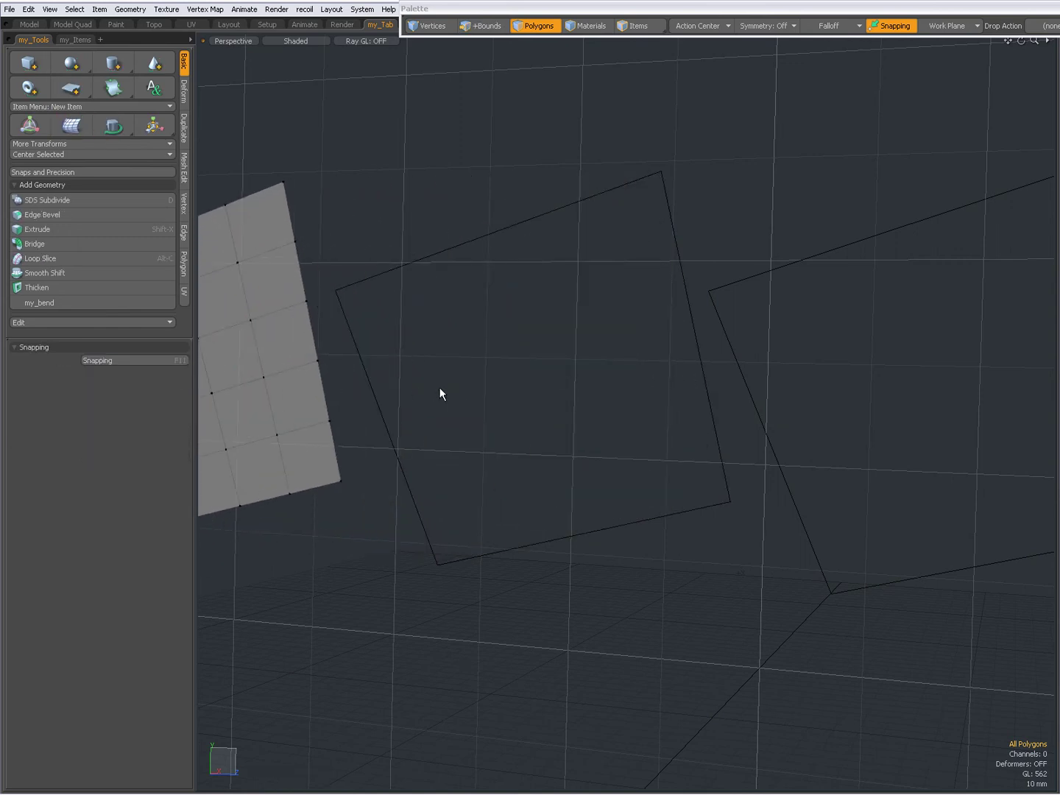
key(a)
Bring all three mesh items to the foreground, clear the item selection, and hide the grid and work plane.
click(637, 27)
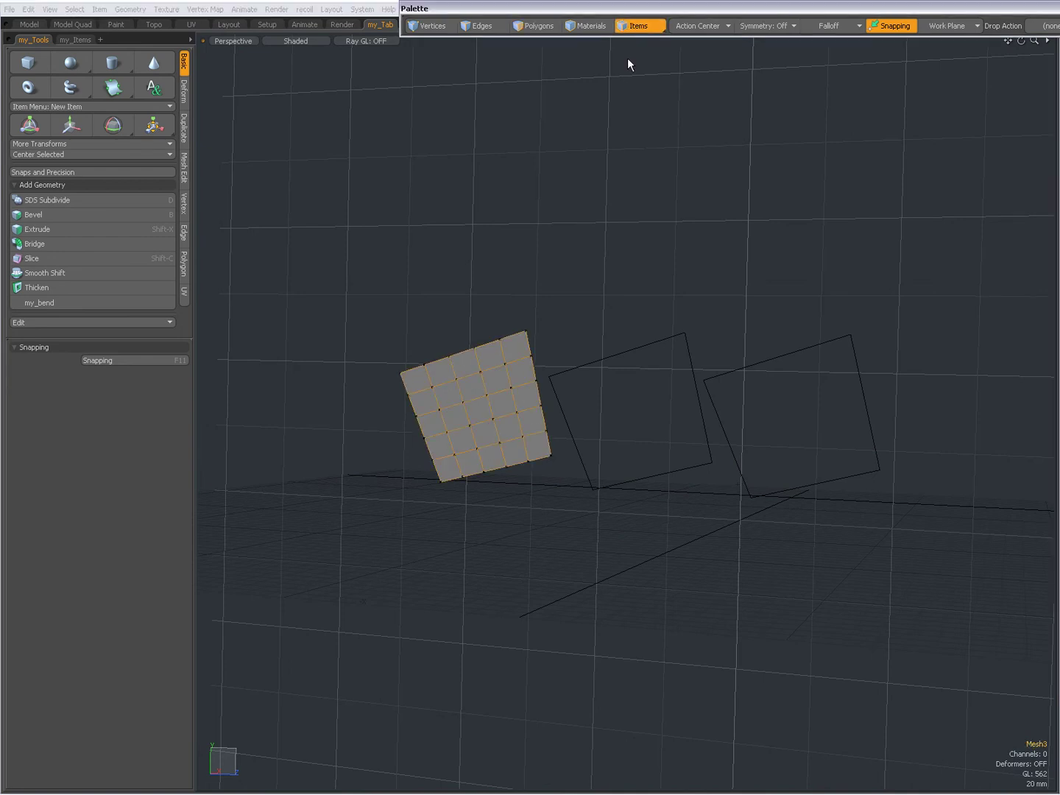
shift+click(587, 362)
shift+click(740, 371)
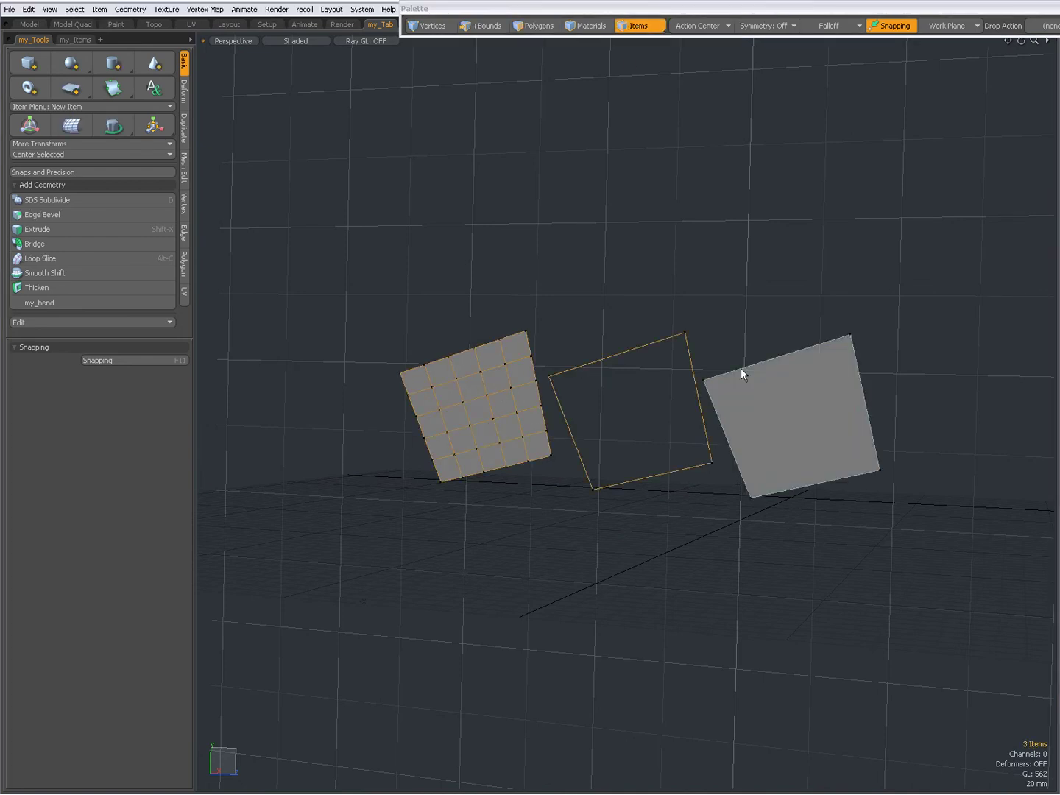
click(704, 280)
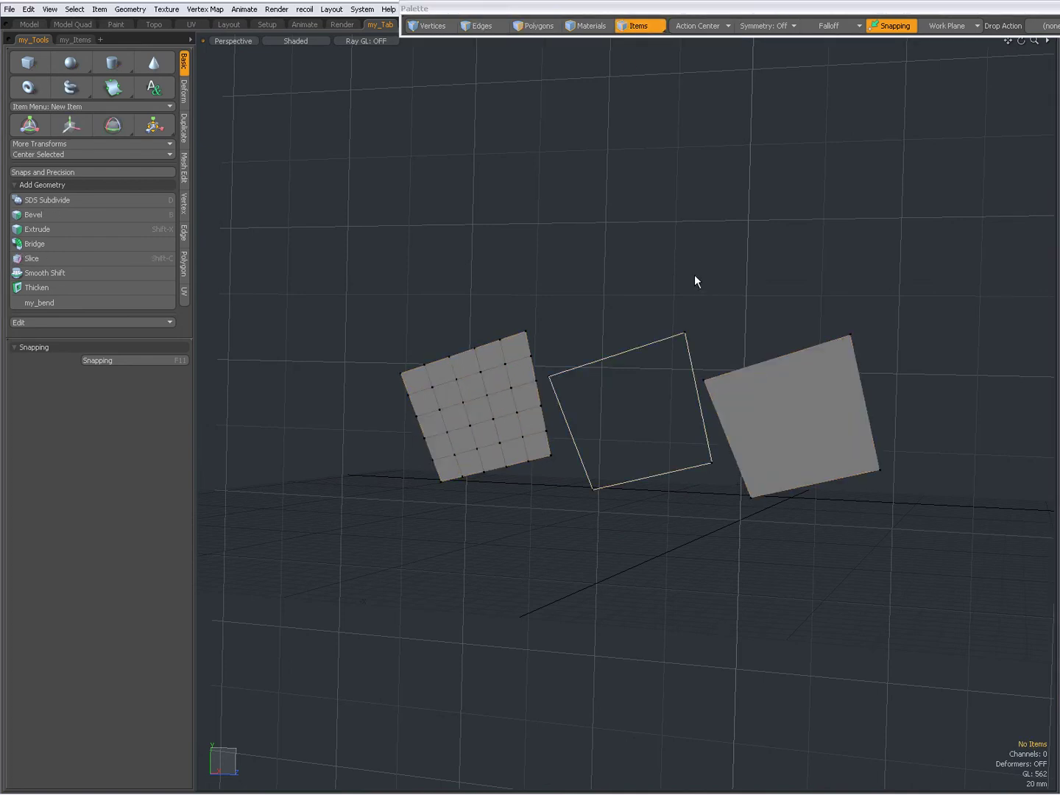
alt+right_click(663, 428)
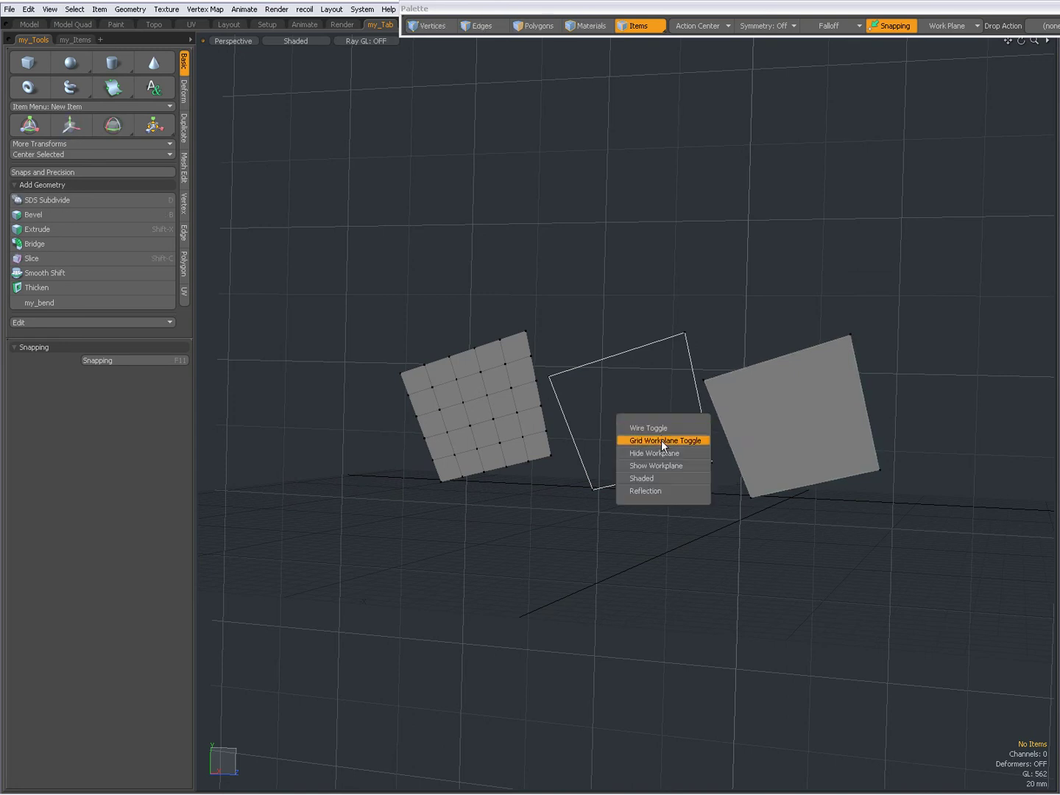
click(660, 441)
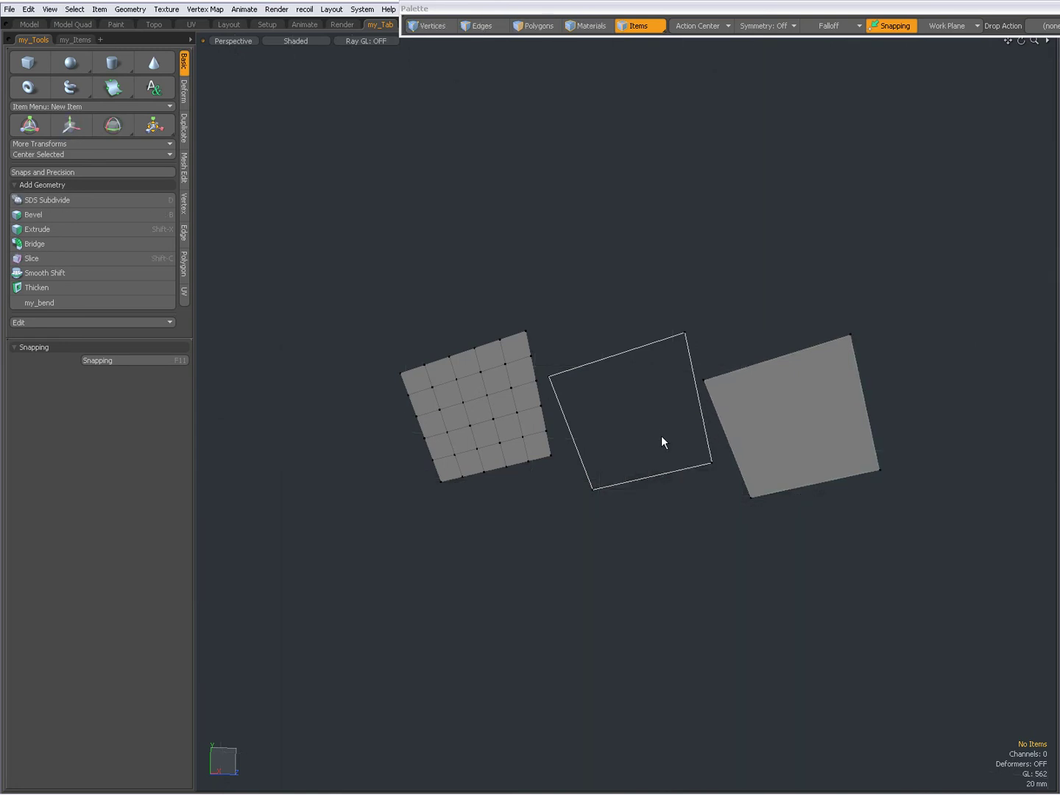
Select the three mesh items in turn and clear the selection, then select all connected polygons of the grid mesh.
click(769, 420)
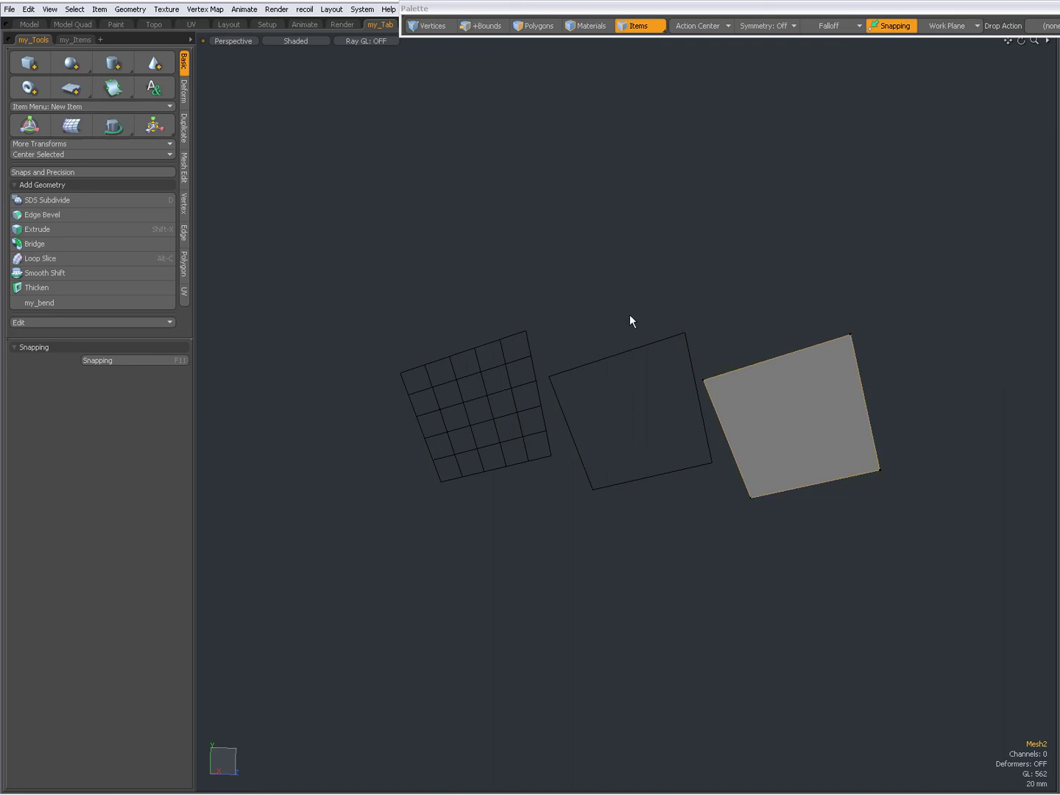
shift+click(632, 348)
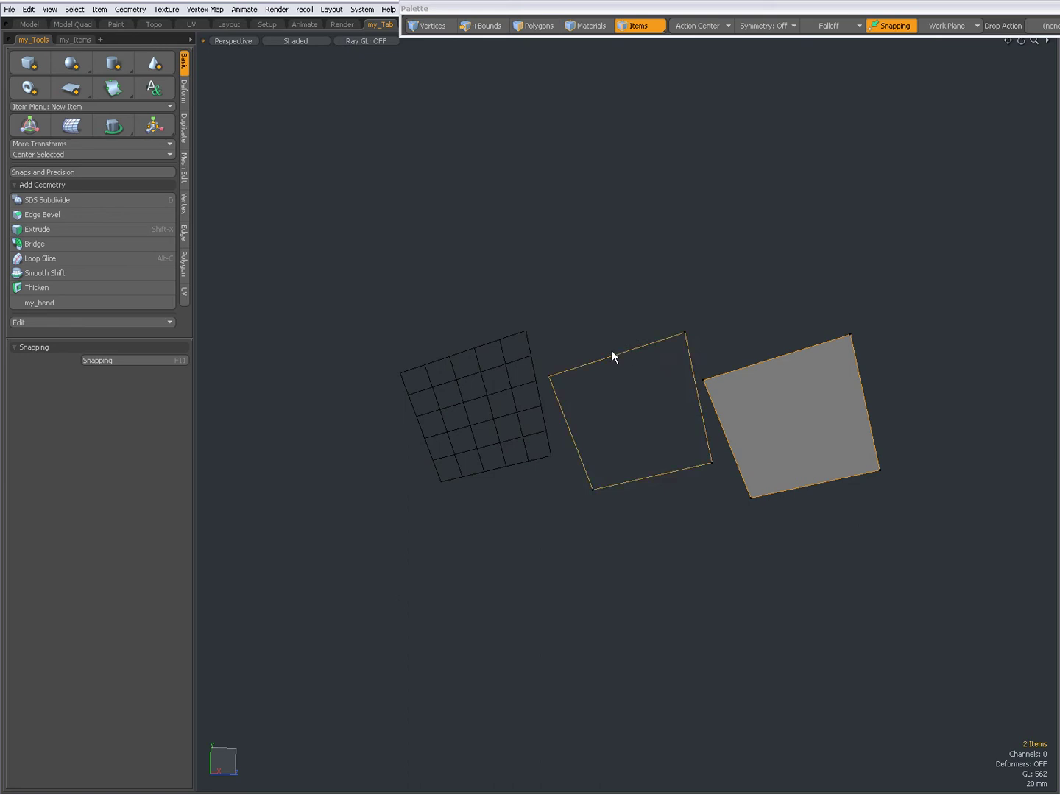
shift+click(495, 343)
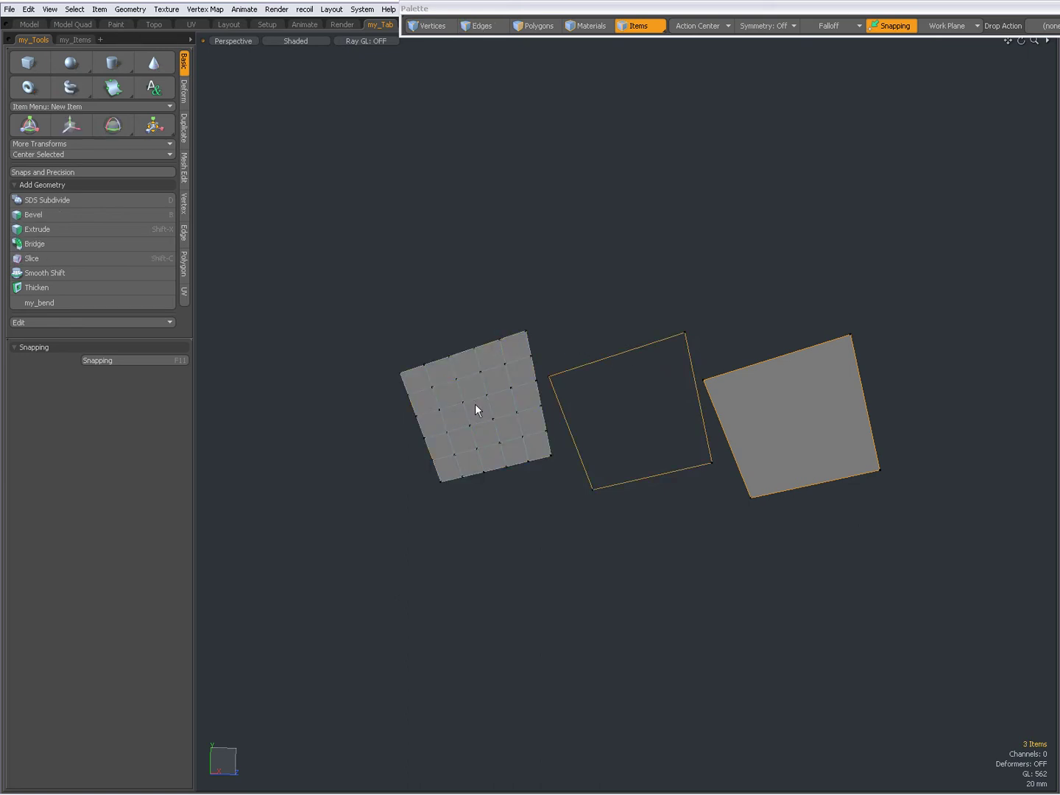
key(Escape)
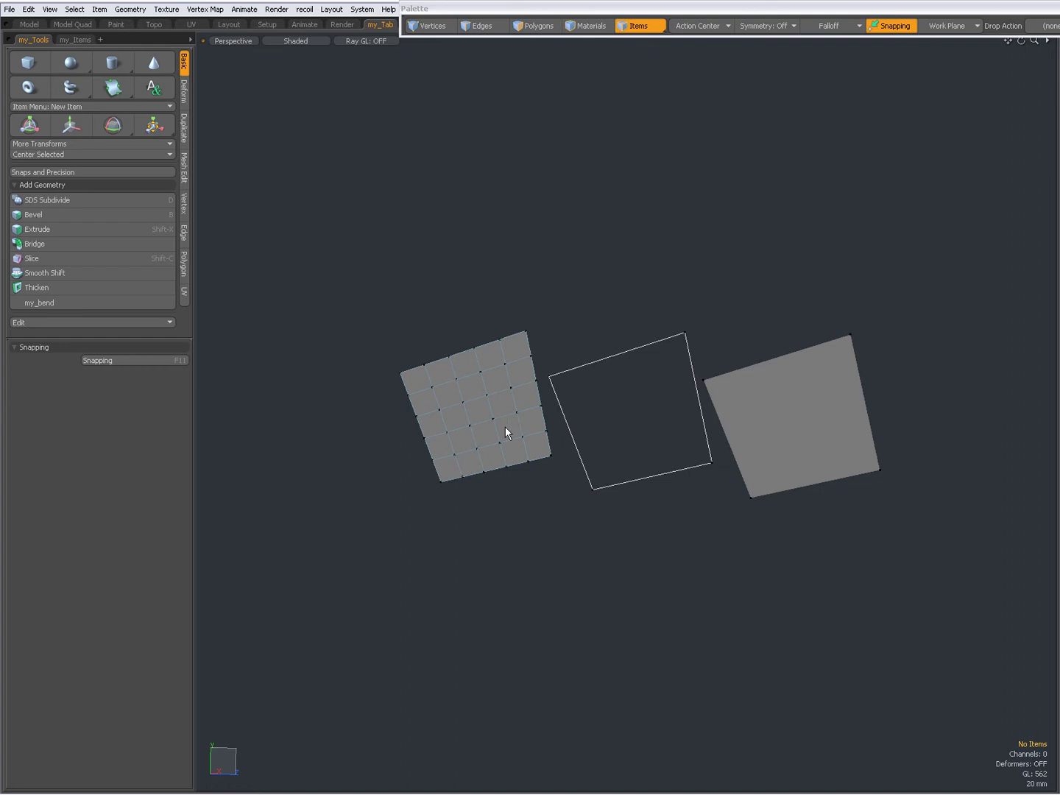
click(536, 25)
double_click(486, 434)
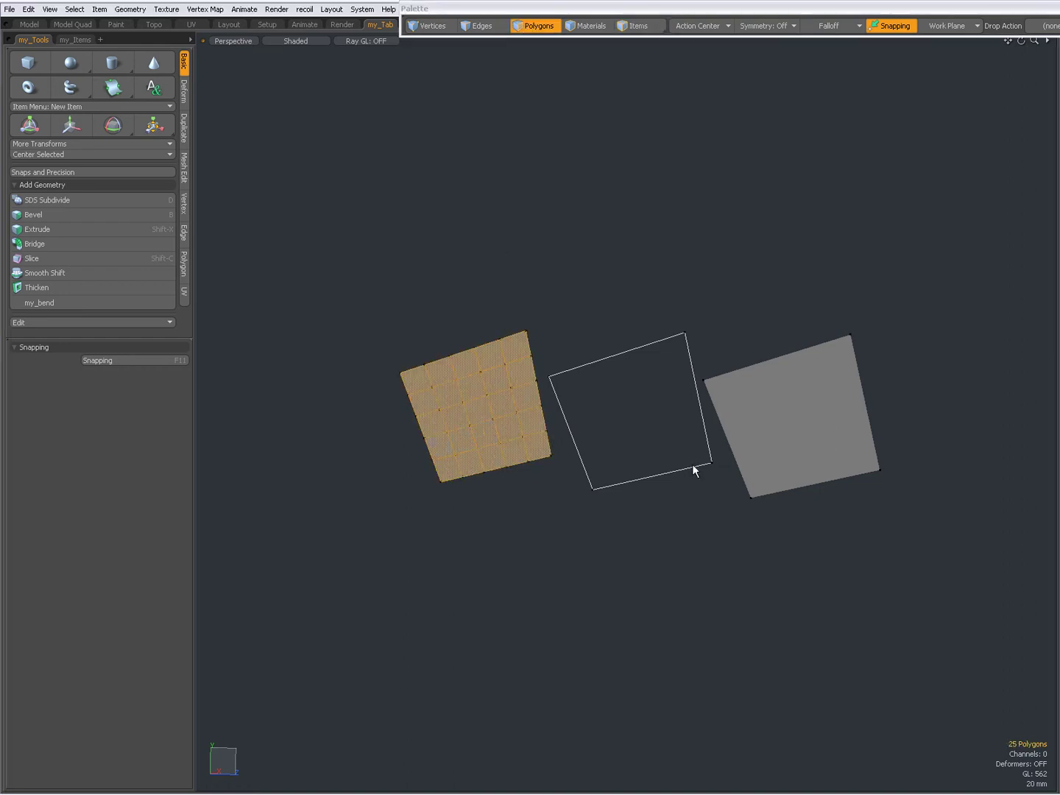
Select the boundary curves and the spline patch in turn, and clear the selection.
click(704, 421)
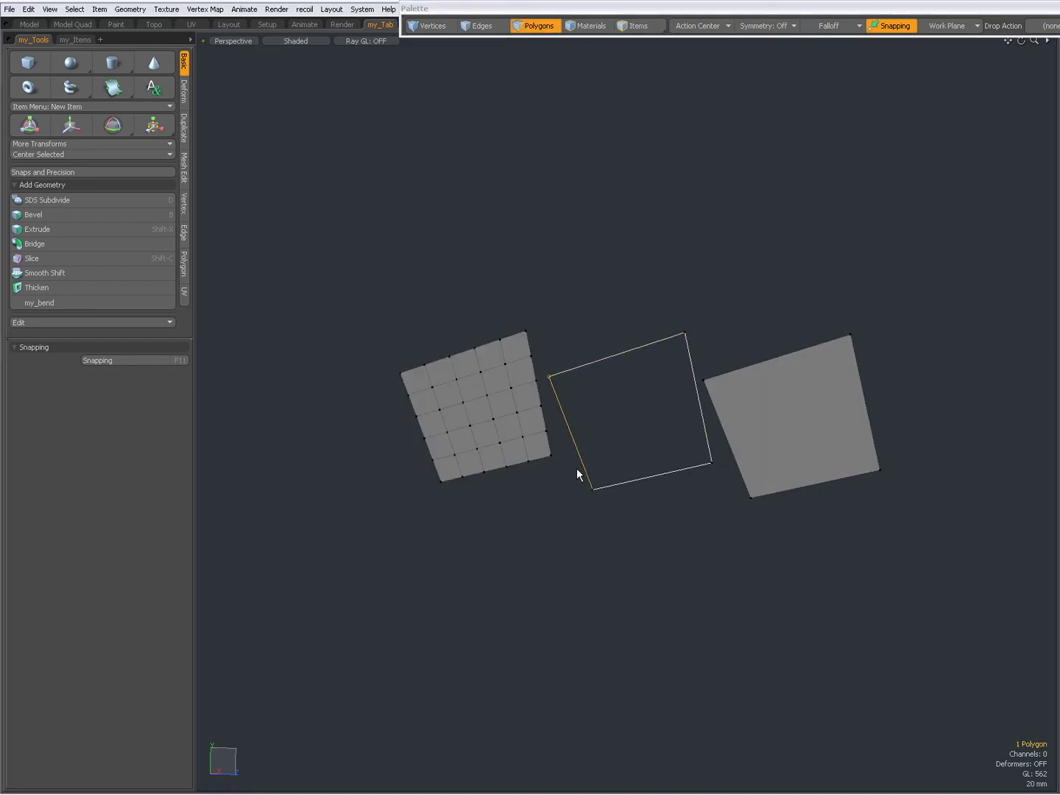
click(751, 392)
click(627, 272)
Activate the Pen tool and examine its available geometry types, keeping Spline Patch.
drag(107, 88, 108, 18)
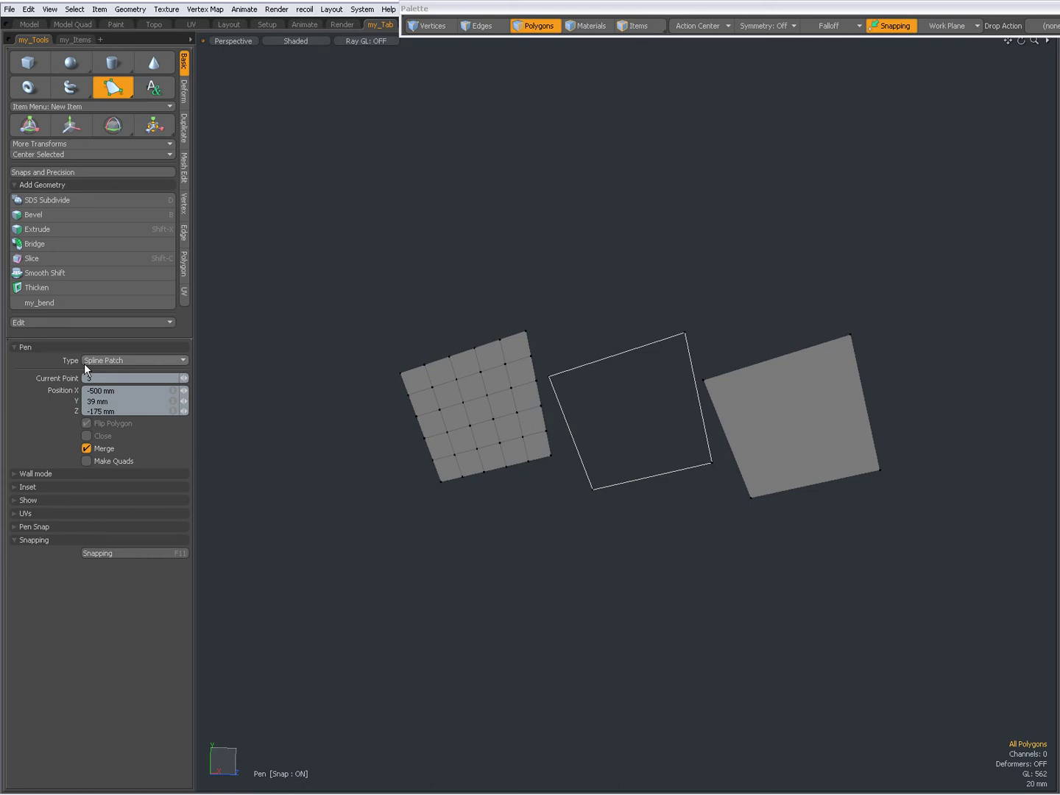
click(104, 359)
click(102, 388)
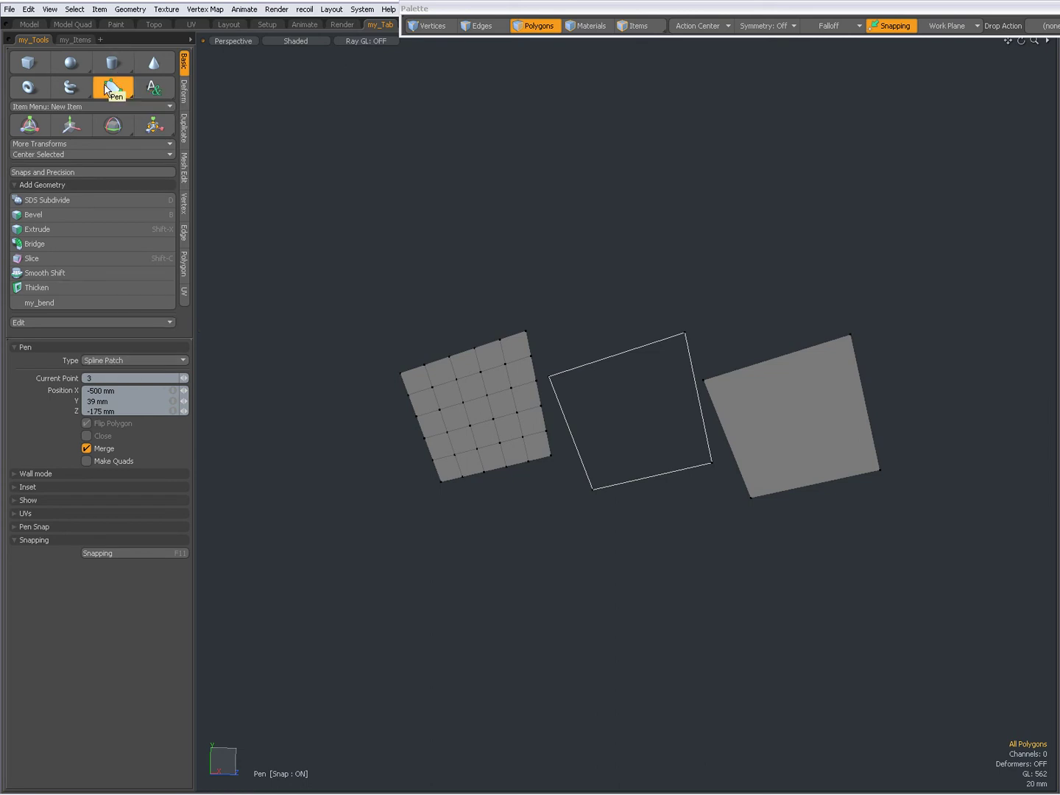
Draw two separate open curves of three points each above the grid mesh with the Curve tool.
drag(110, 89, 107, 114)
click(308, 219)
click(366, 106)
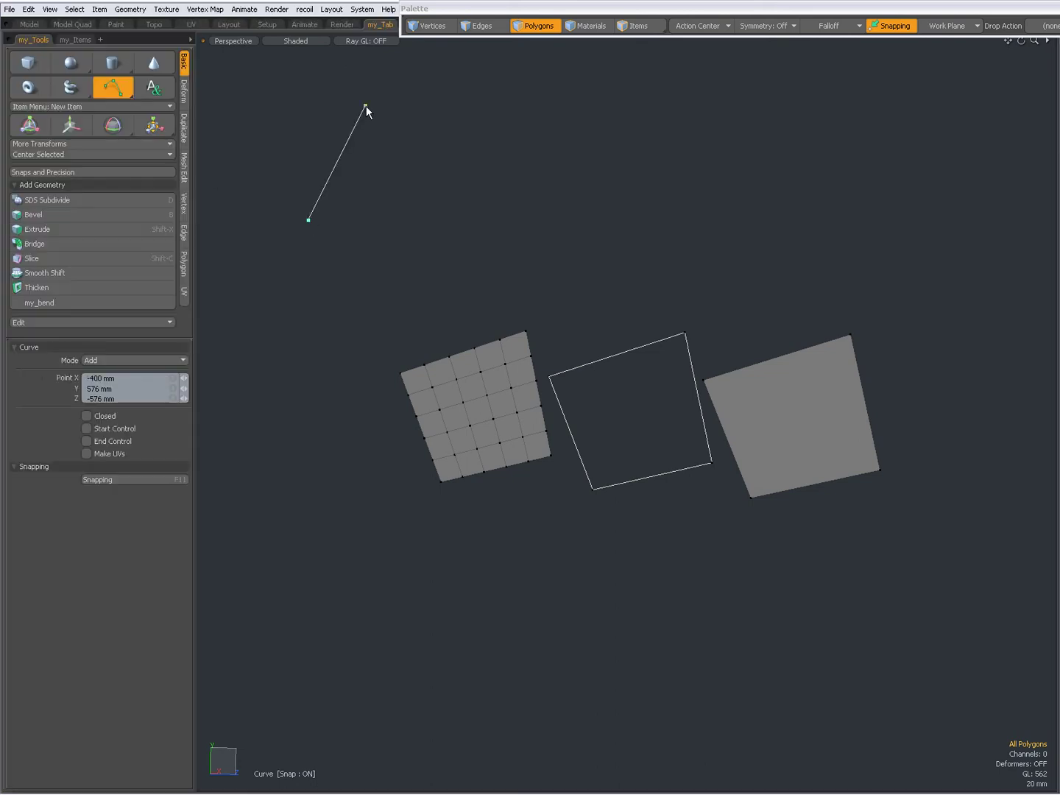
click(432, 63)
click(492, 95)
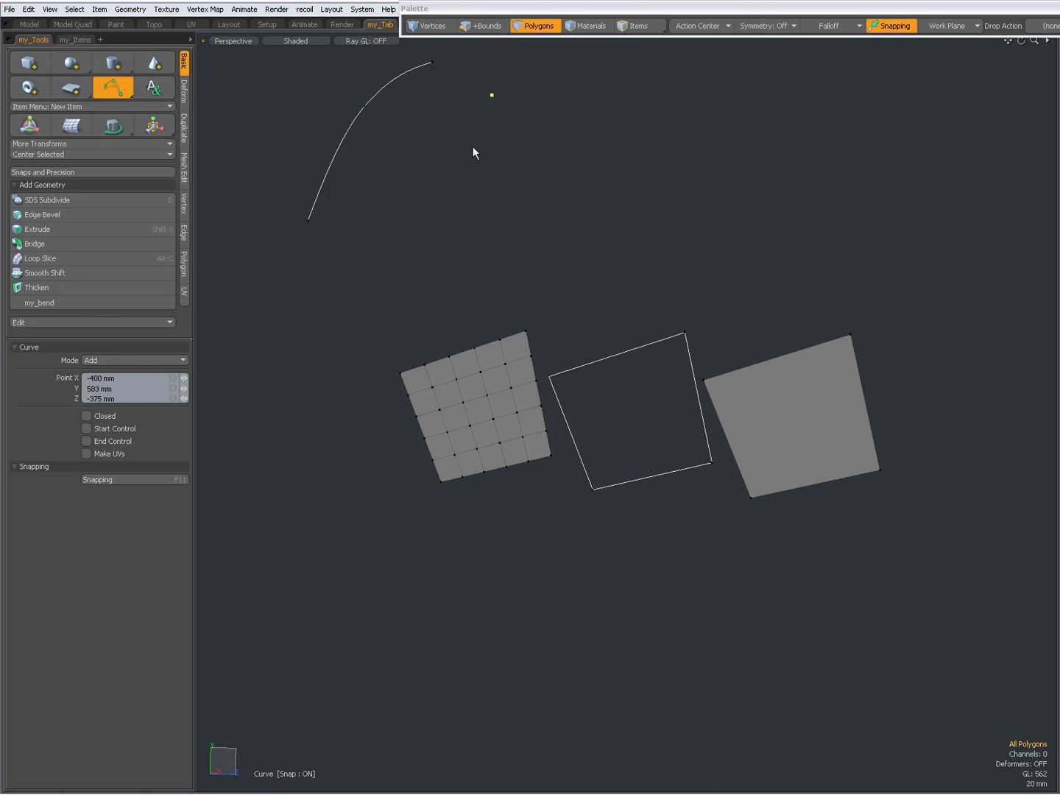
click(464, 165)
click(418, 247)
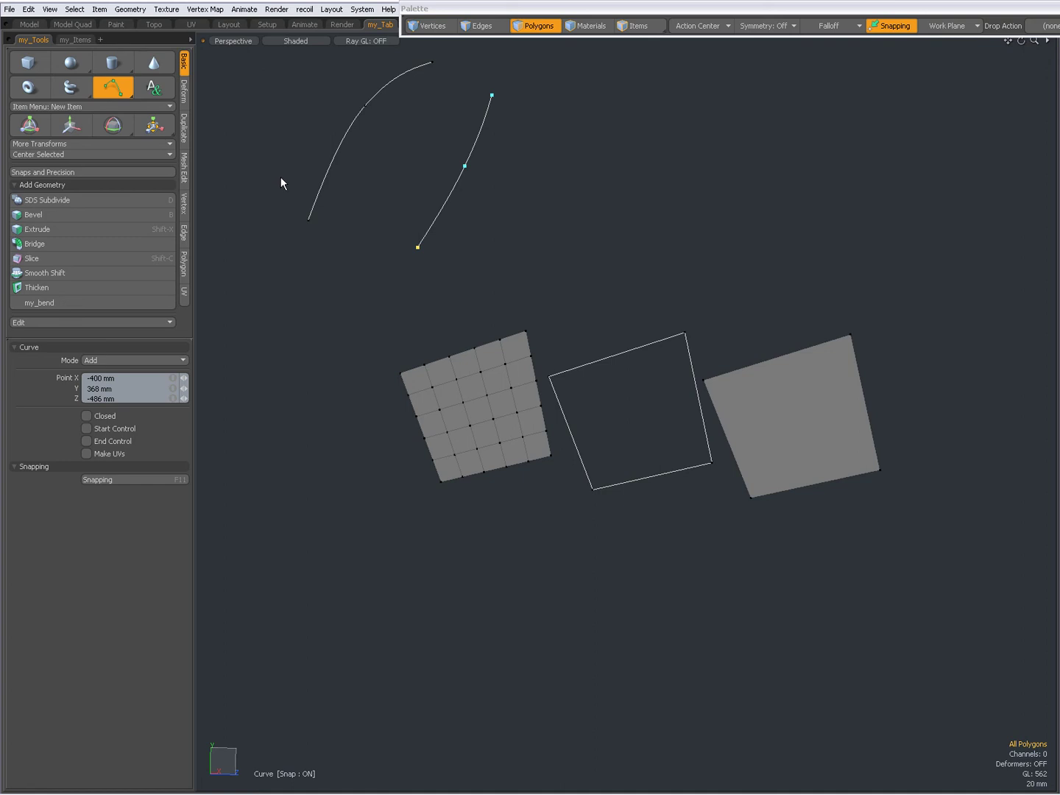
key(space)
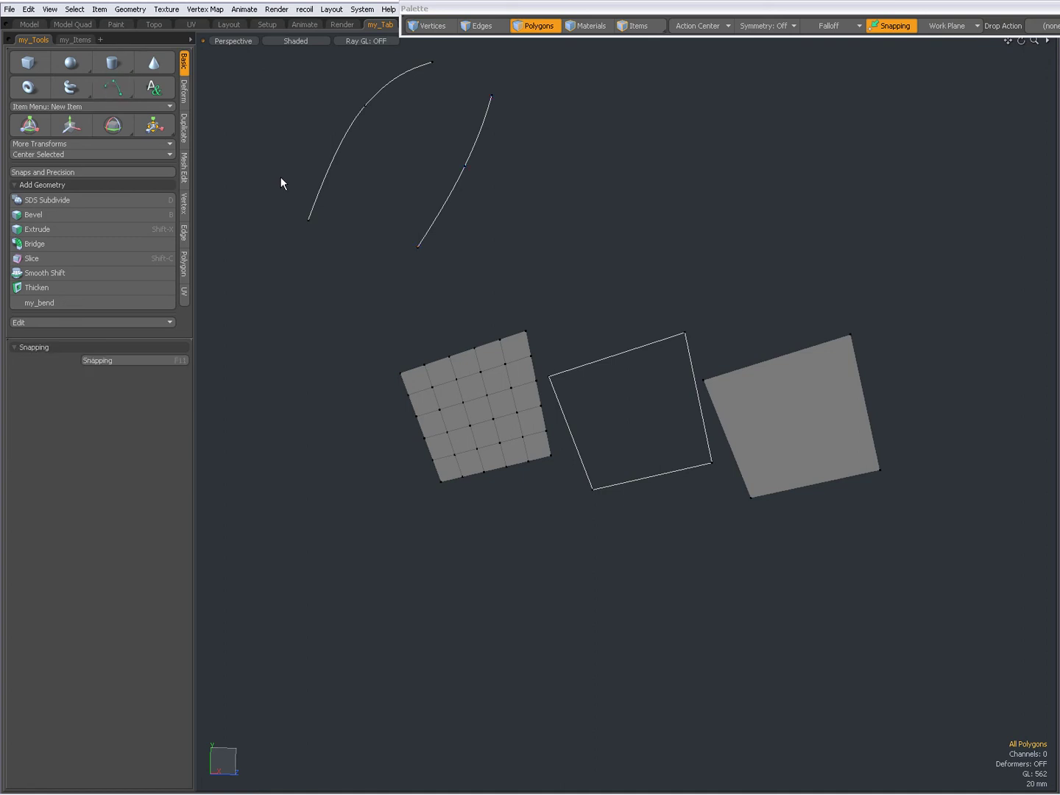
Close the scene without saving its changes, and start the Pen tool with its type set to Subdivs.
key(ctrl+w)
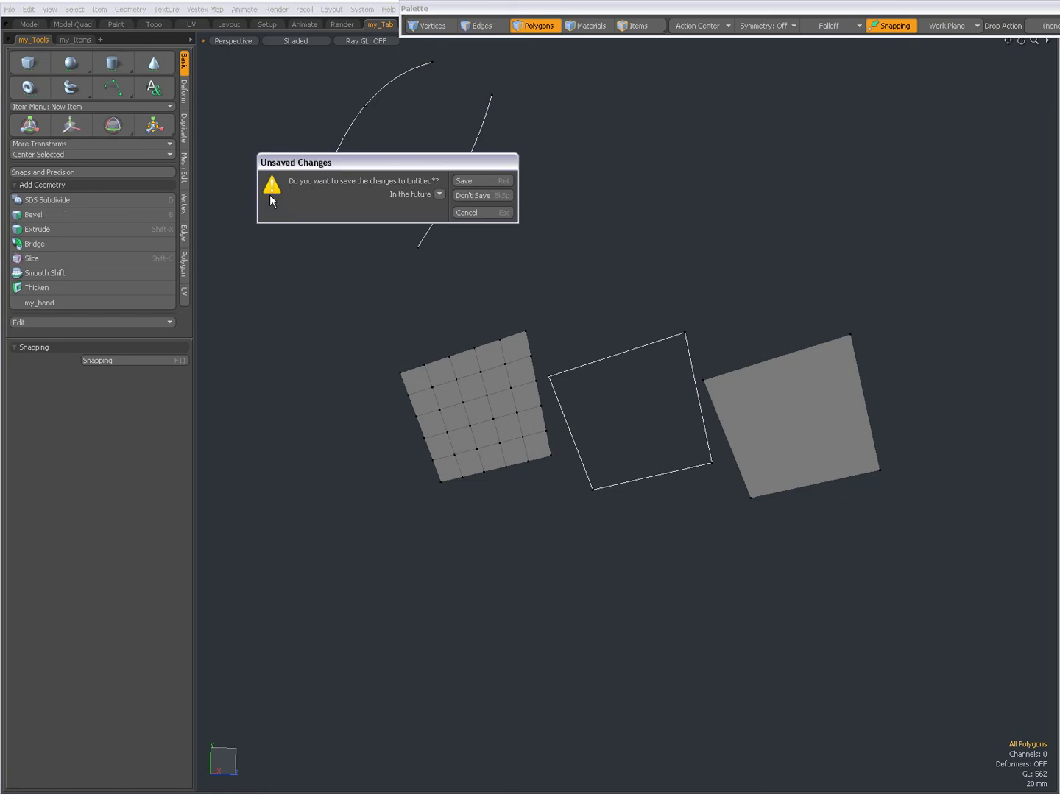
key(BackSpace)
click(113, 89)
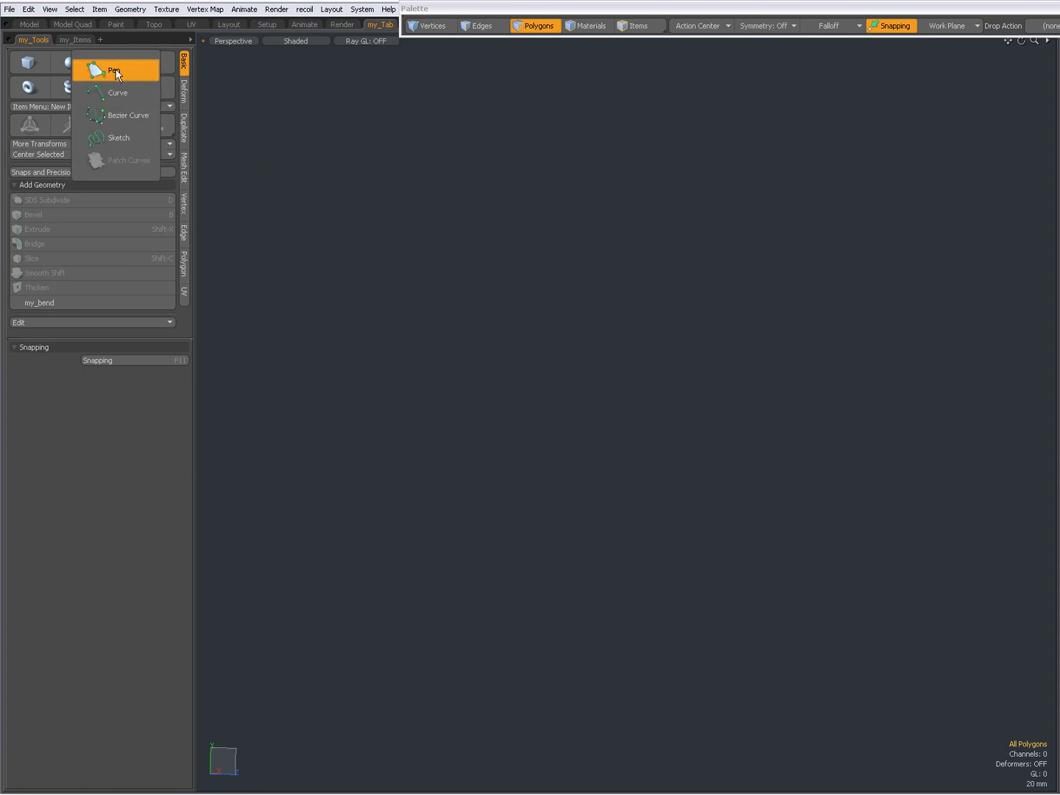
click(116, 71)
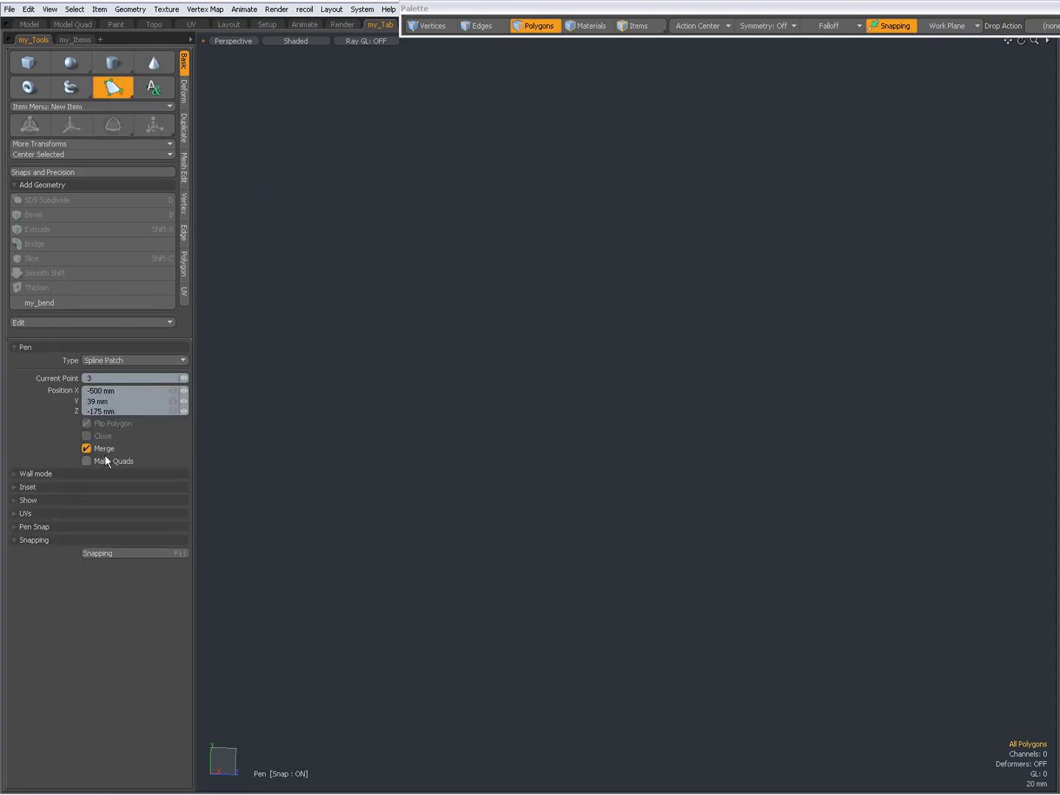
click(106, 360)
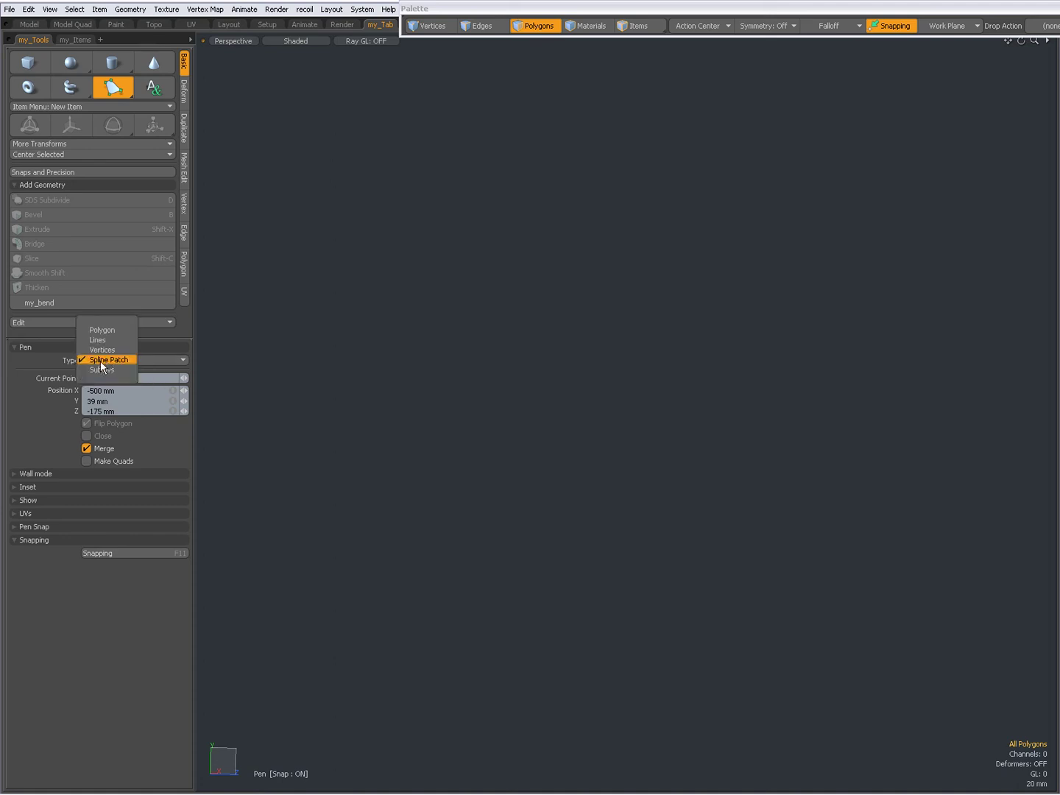
click(102, 369)
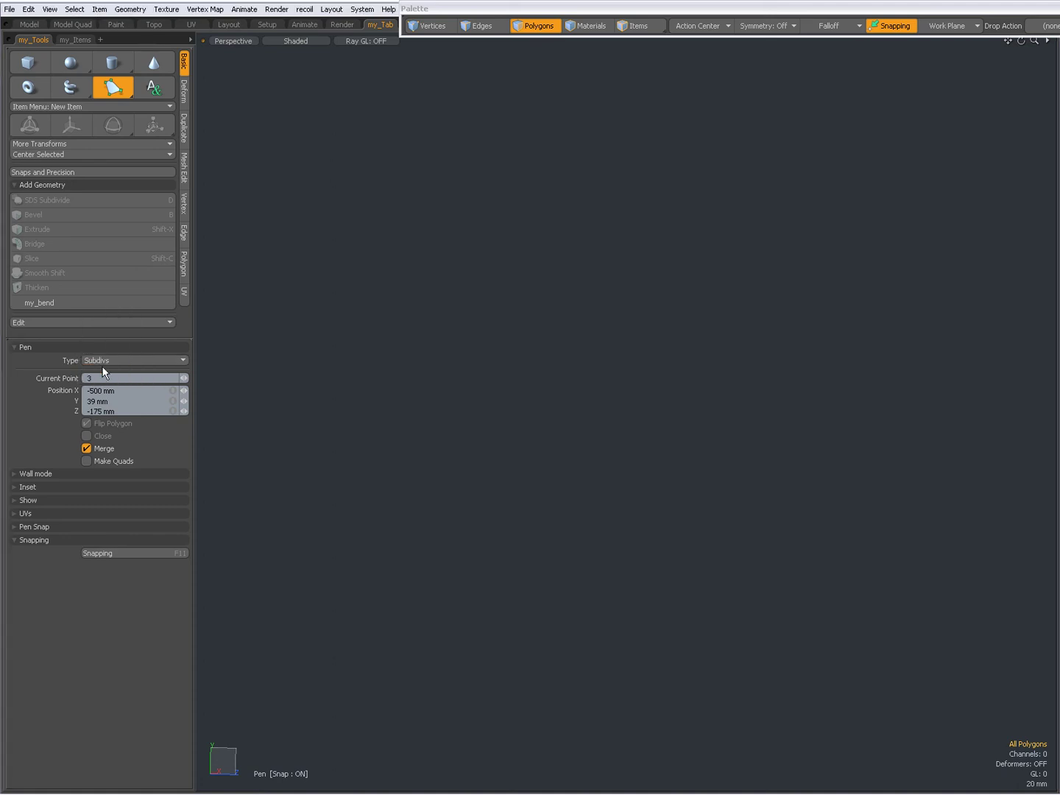
Draw an eight-point Subdivs polygon with the Pen tool, placing the last point inward to form a bean shape.
click(351, 351)
click(393, 293)
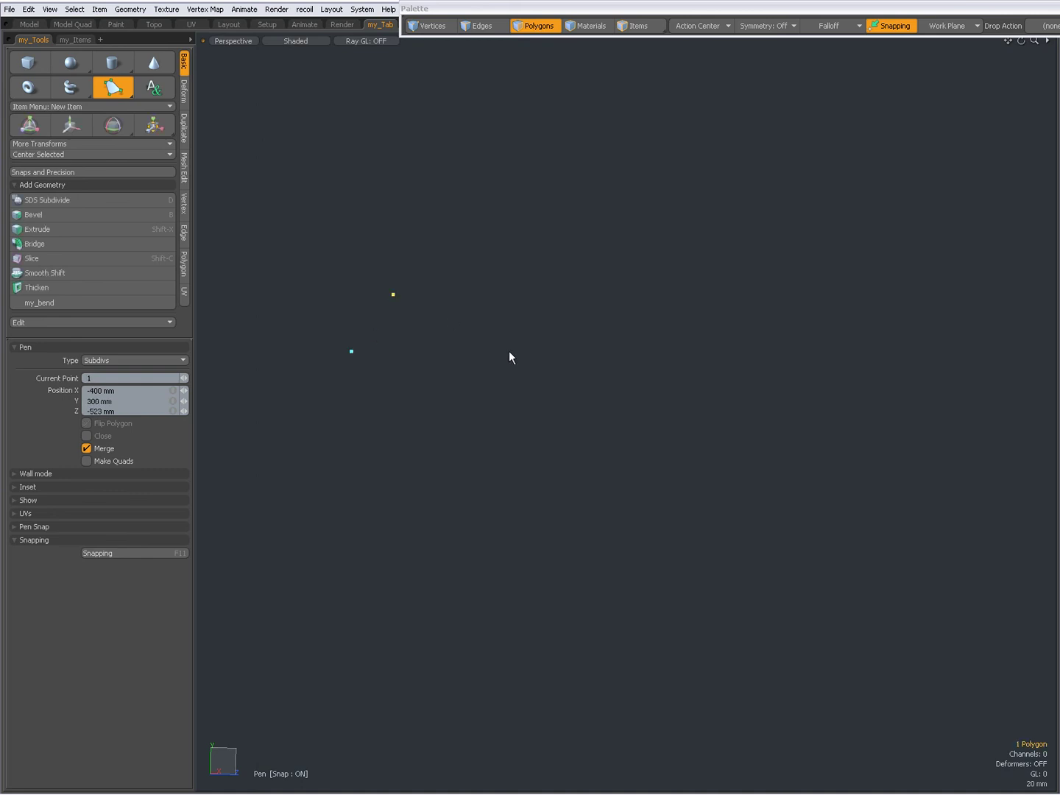
click(508, 354)
click(510, 419)
click(445, 500)
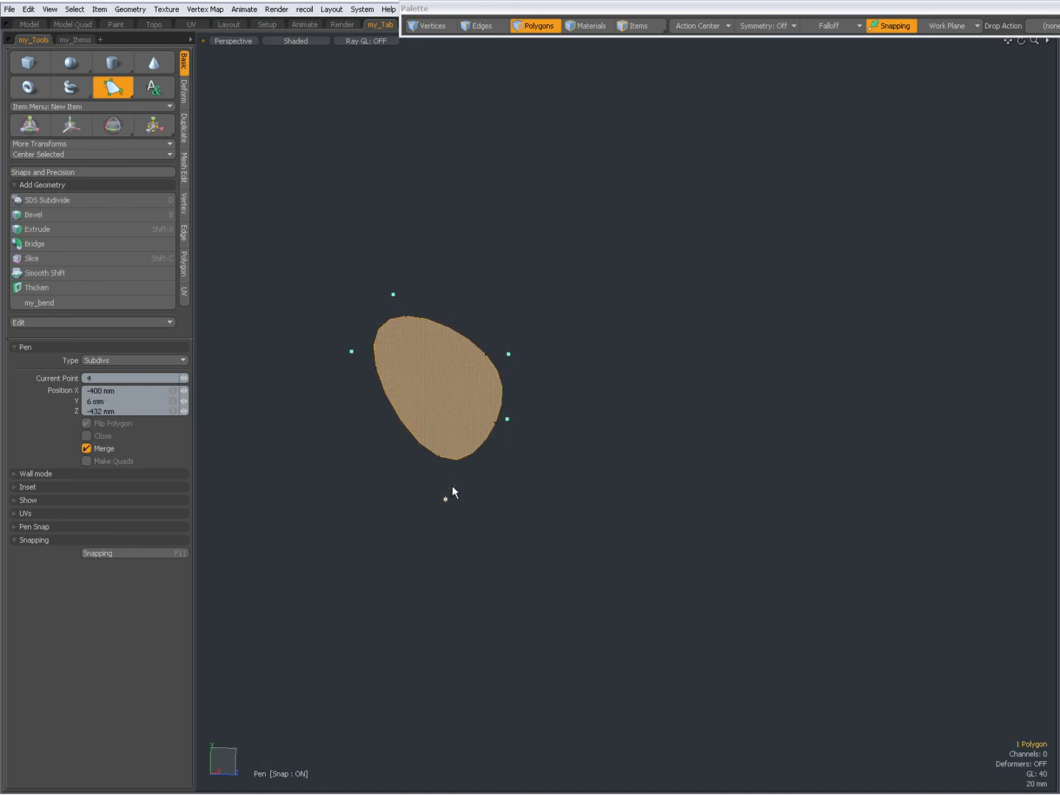
click(376, 510)
drag(334, 476, 404, 406)
drag(331, 415, 330, 414)
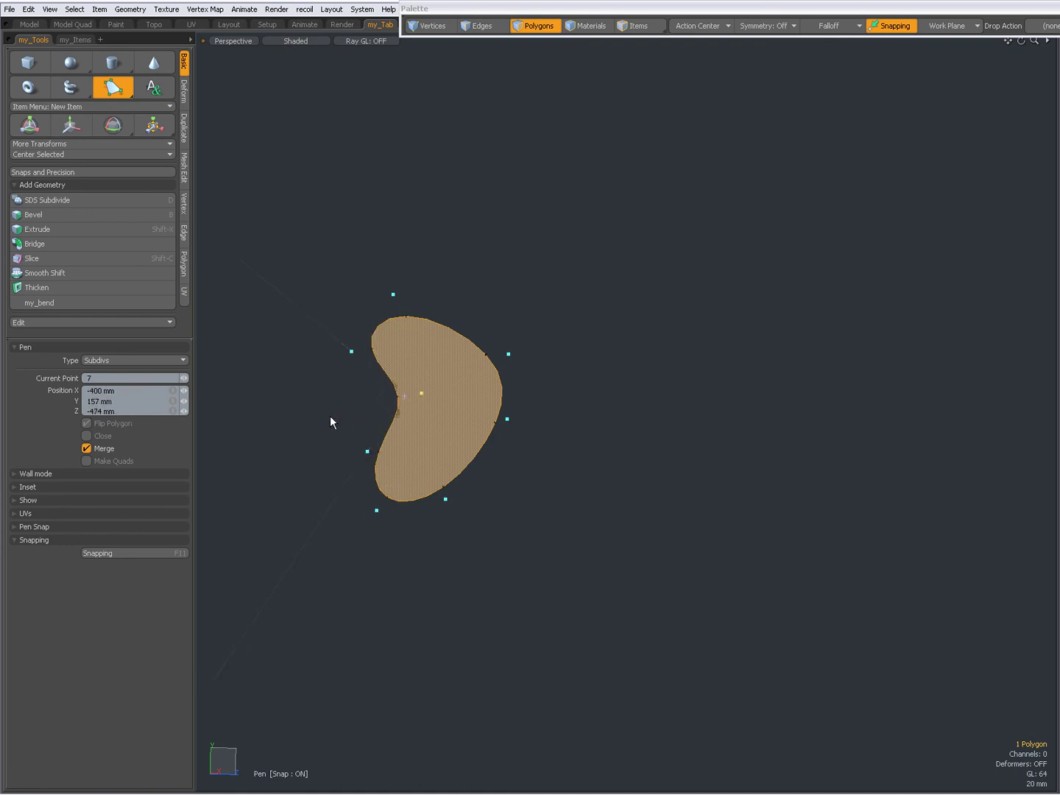
click(123, 361)
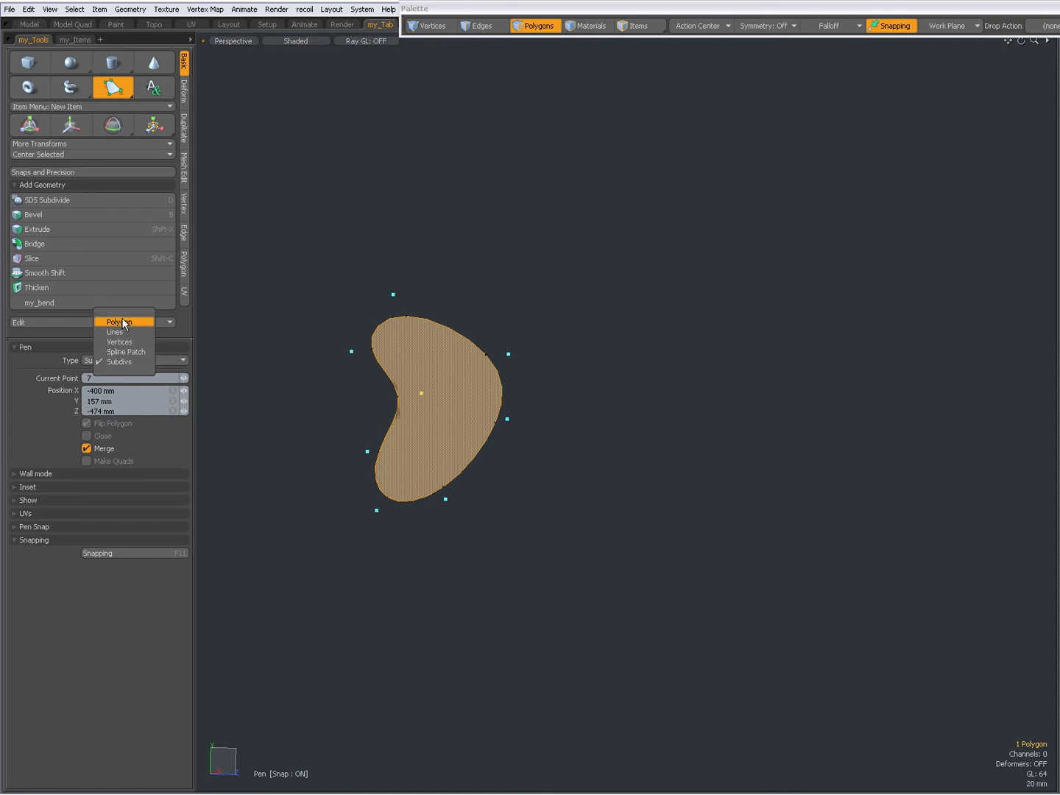
click(161, 361)
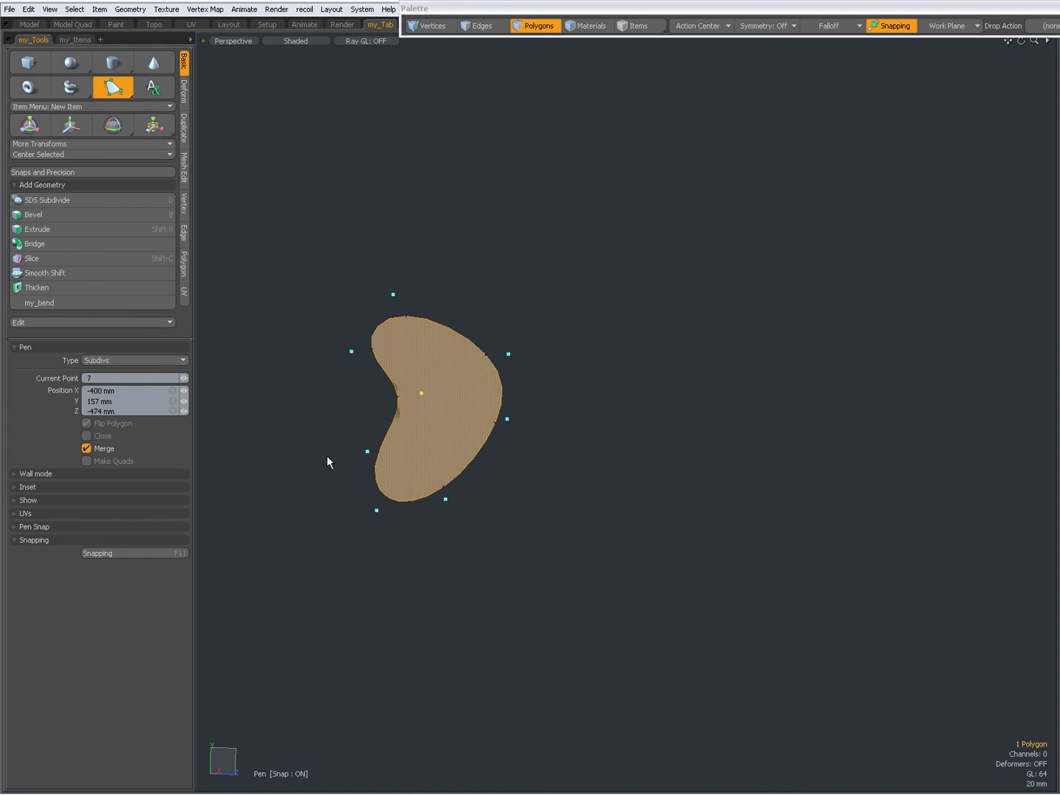
key(space)
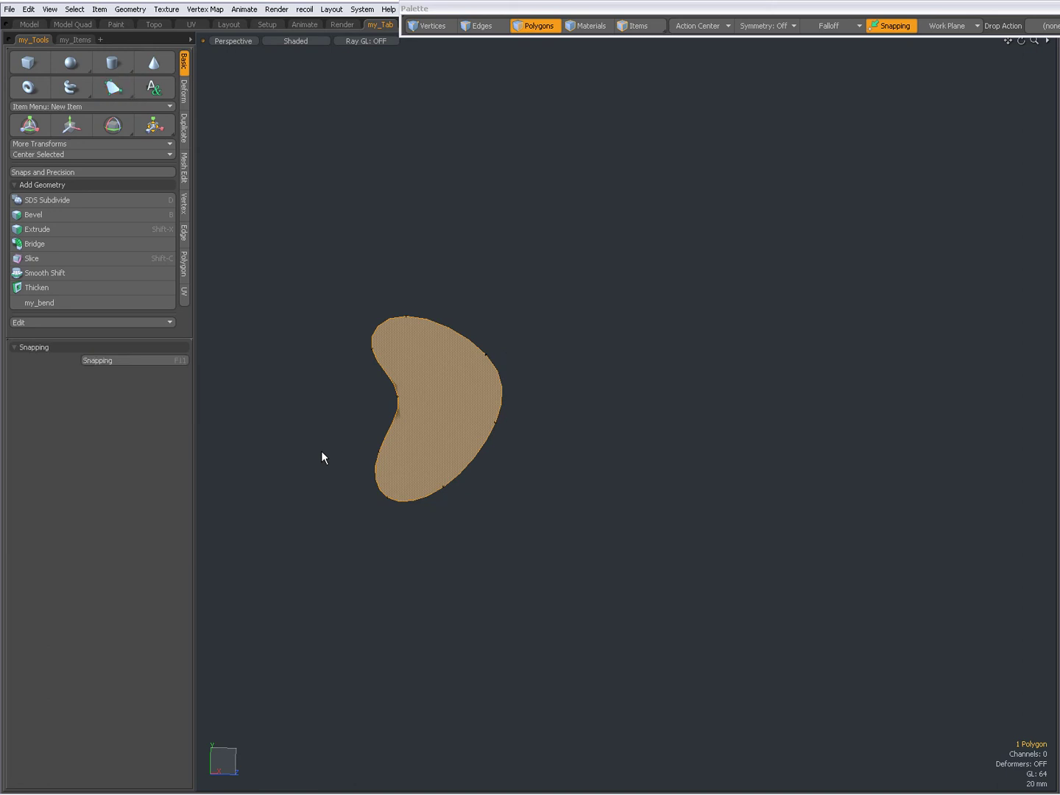
Turn subdivision off for the bean-shaped polygon, clear its selection, and turn subdivision back on.
key(Tab)
click(336, 502)
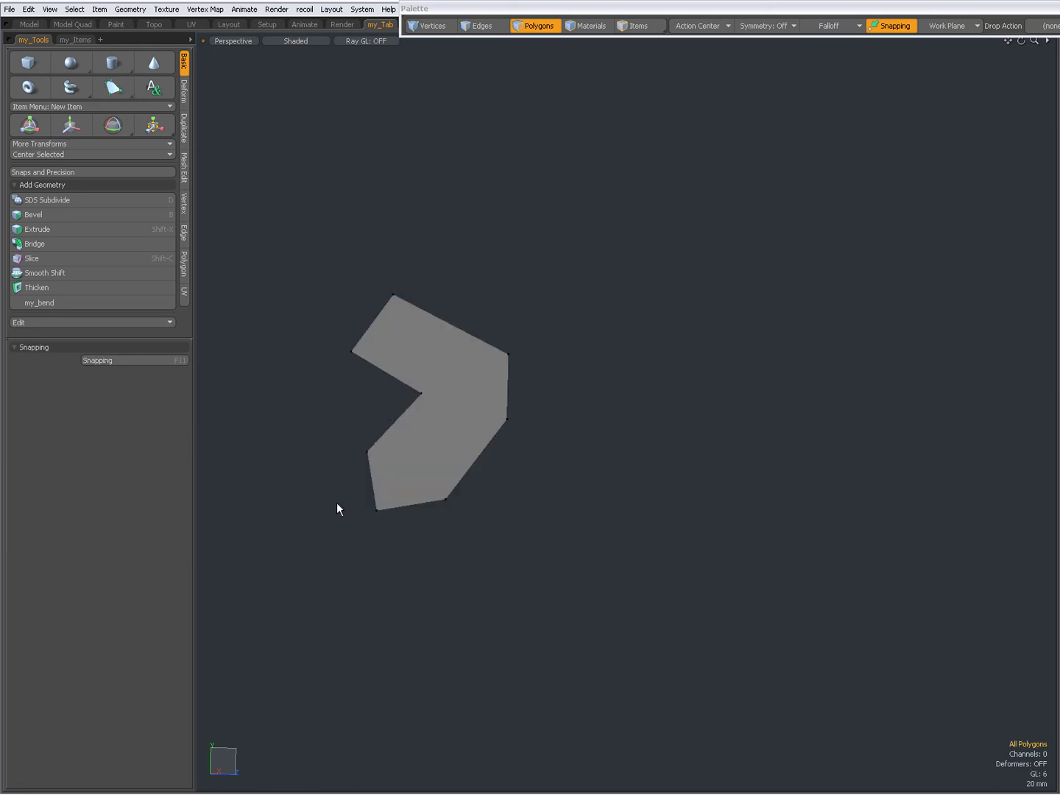
key(Tab)
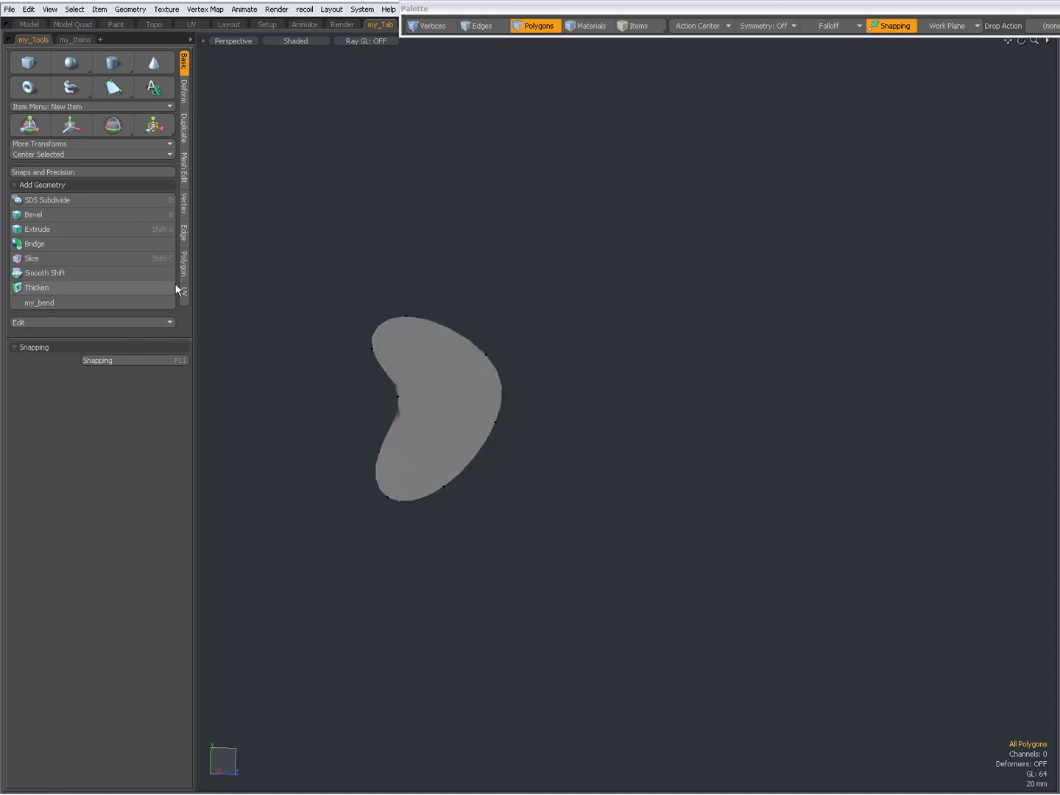
Draw a wavy strip of five Subdivs quads above and beside the bean shape using the Pen tool with Make Quads enabled.
click(116, 88)
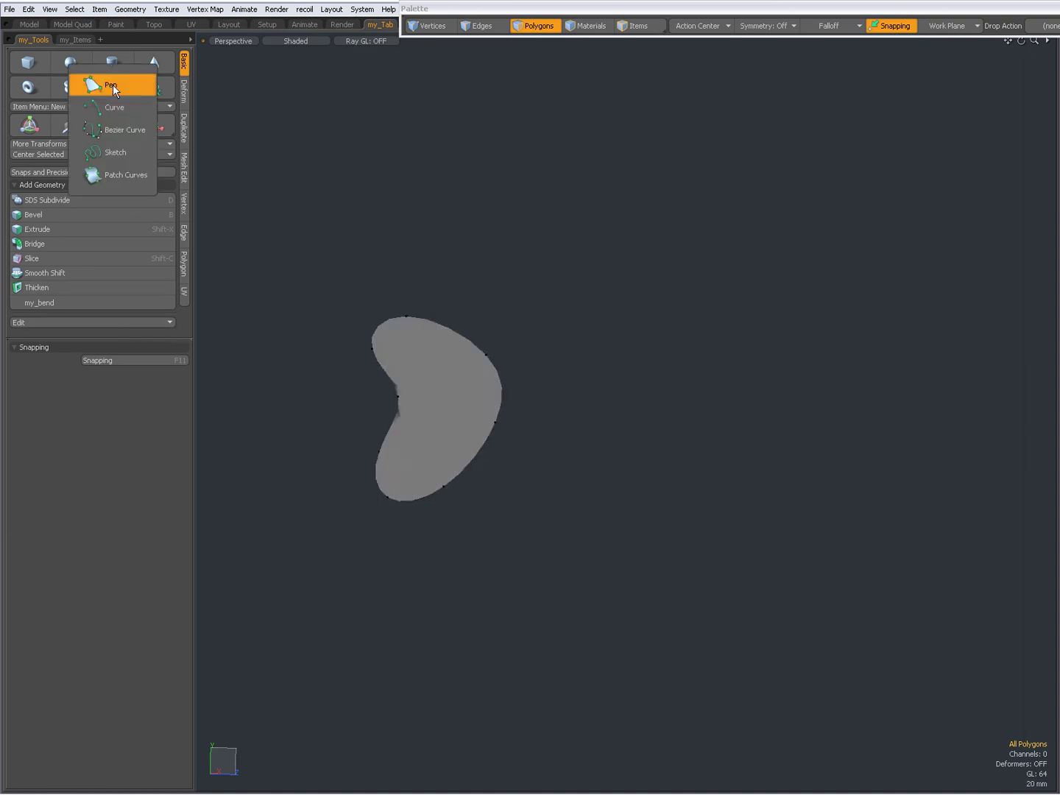
click(119, 92)
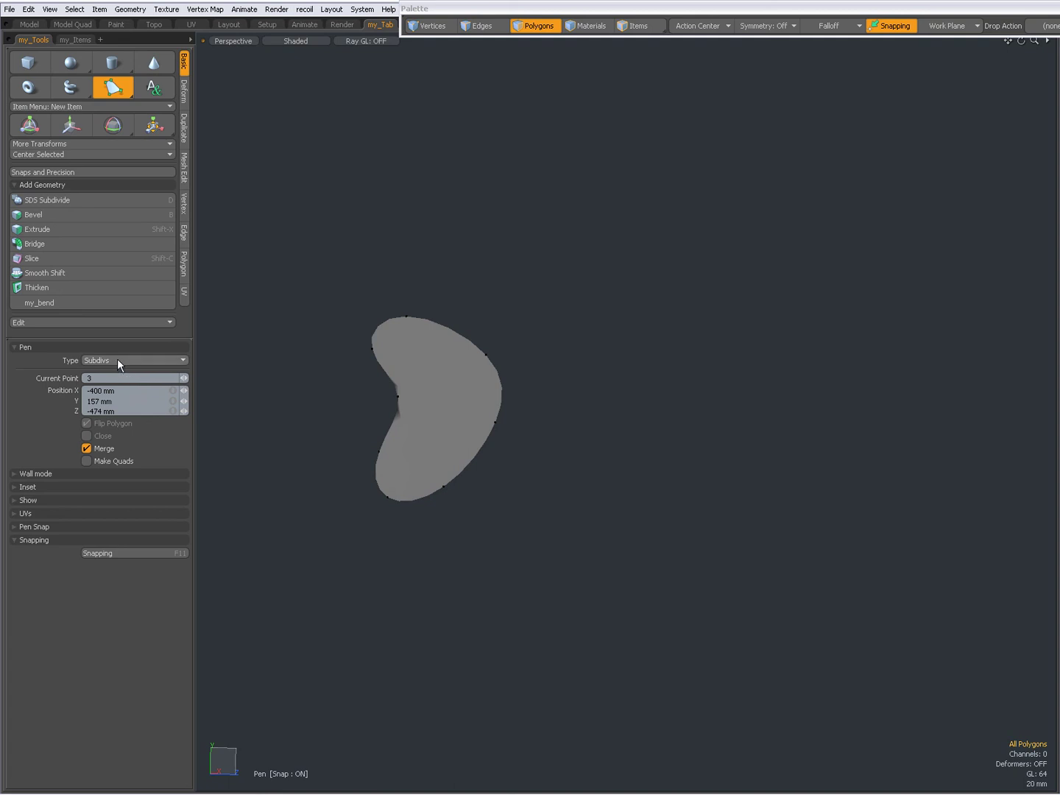
click(89, 462)
click(343, 268)
click(437, 245)
click(536, 242)
click(525, 303)
click(627, 281)
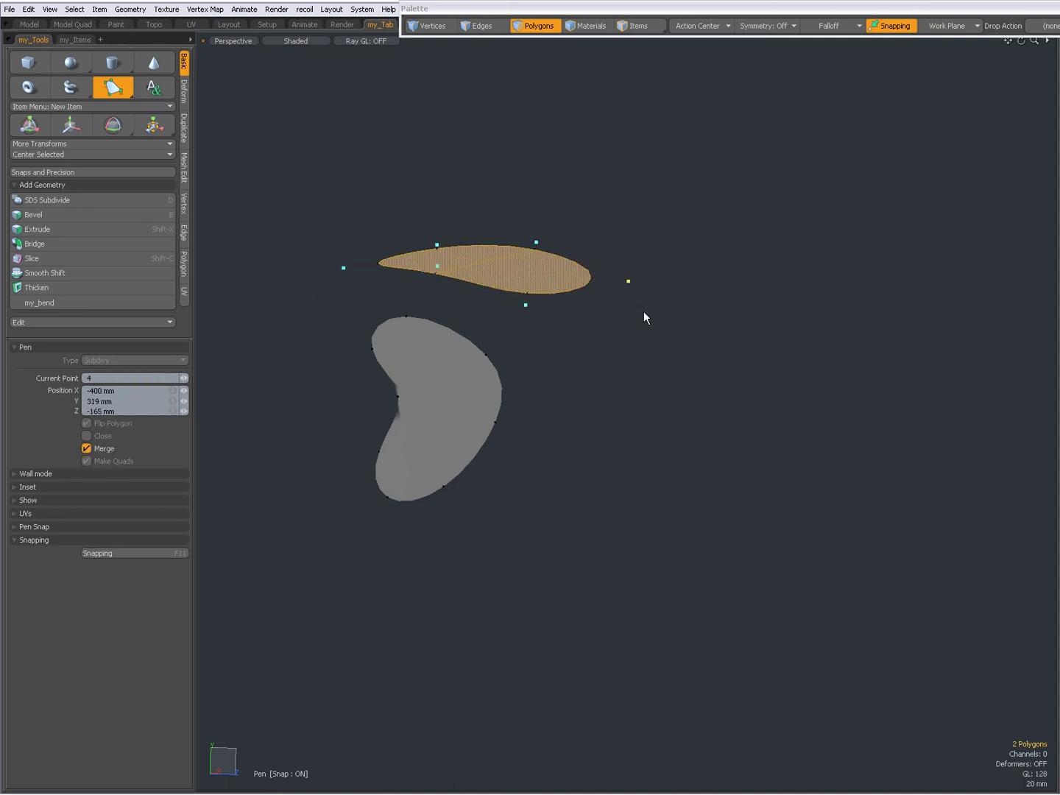
click(563, 400)
click(668, 379)
click(678, 459)
click(792, 438)
click(727, 403)
click(842, 380)
key(space)
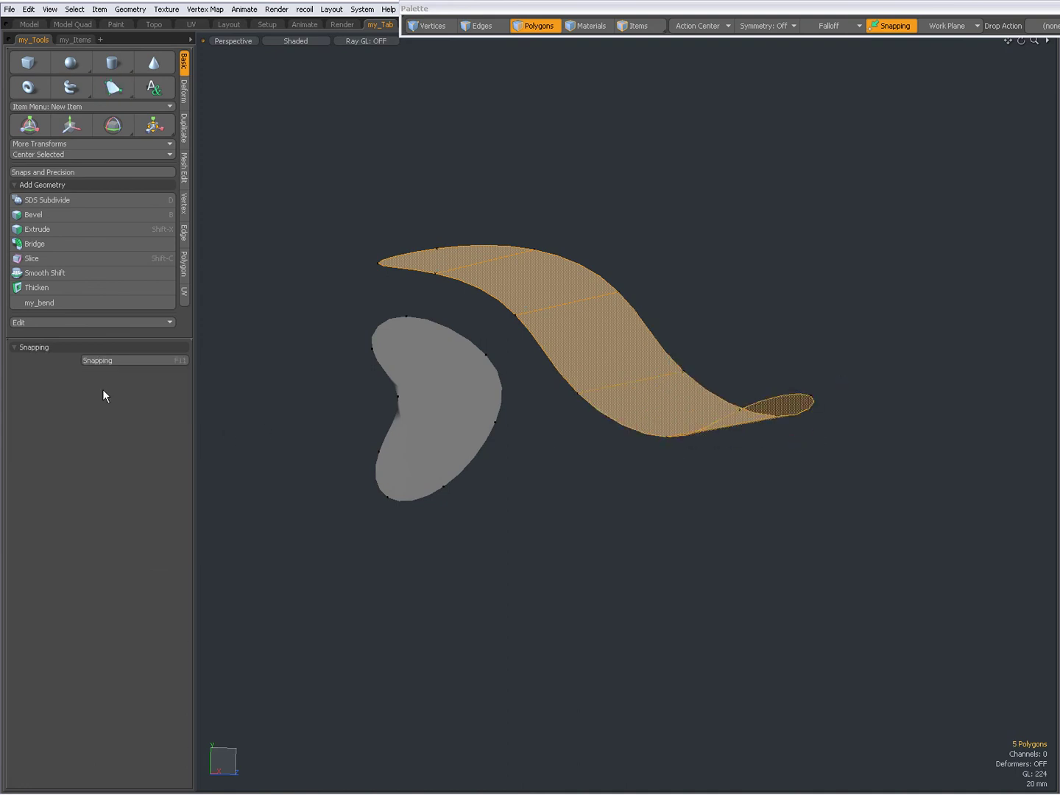
Draw a strip of four quads above the wavy strip using the Pen tool with its type set to Polygon.
click(114, 87)
click(122, 361)
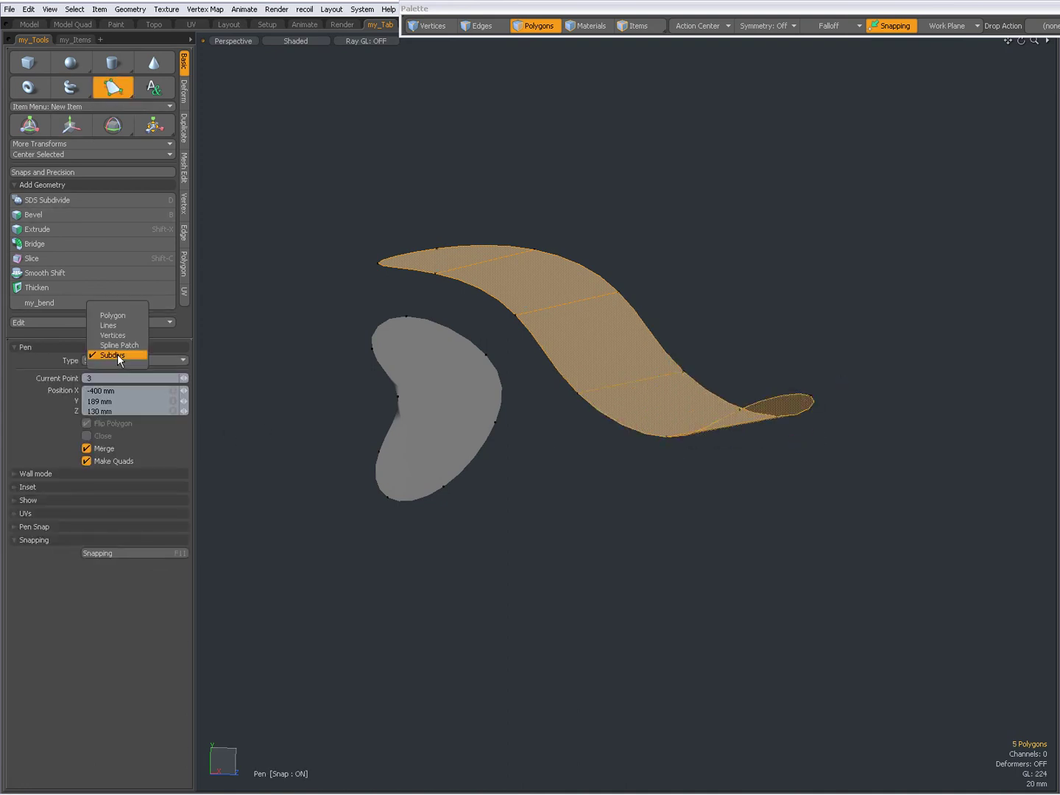
click(112, 317)
click(350, 199)
click(451, 162)
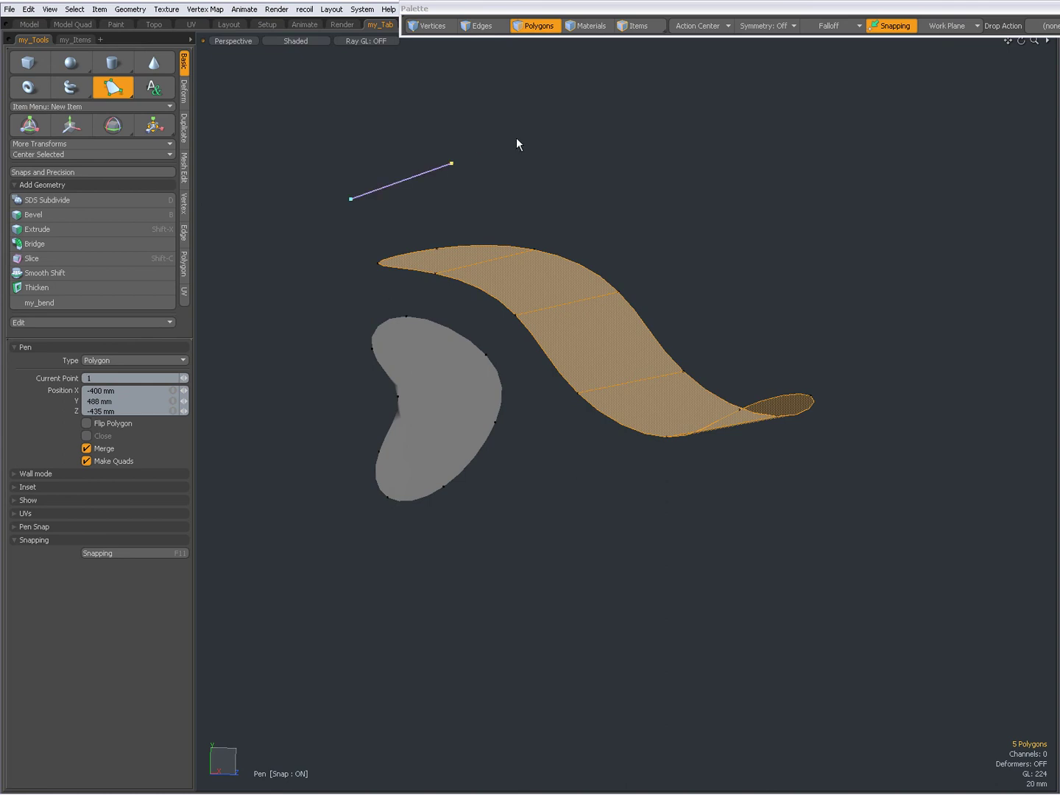
click(545, 127)
drag(634, 157, 588, 95)
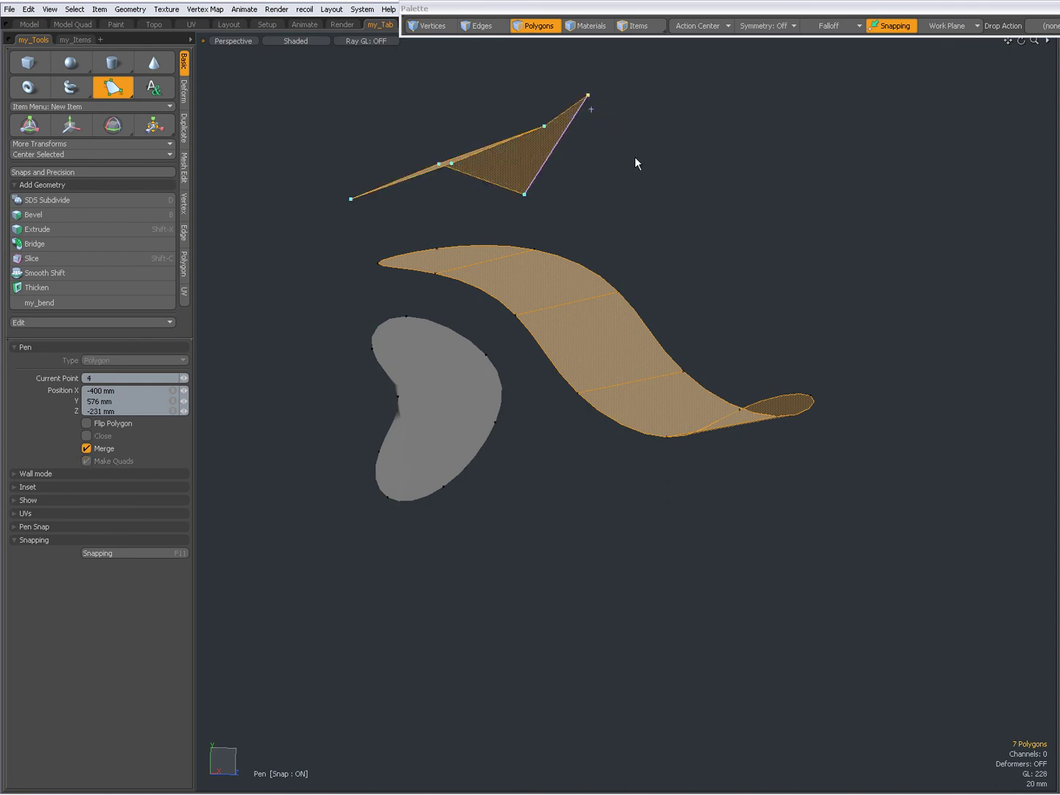
click(760, 205)
click(786, 353)
click(857, 239)
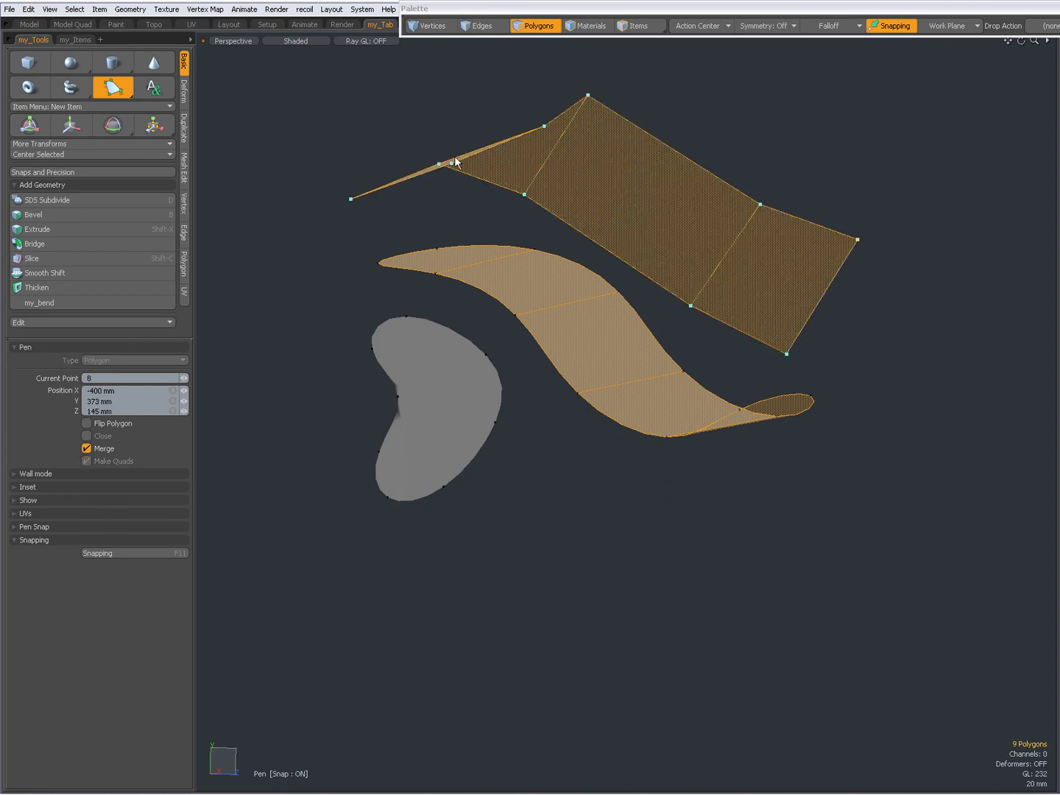
Move the first two upper points of the polygon strip outward to untwist its starting quads, finish the strip and clear the selection.
drag(452, 164, 412, 112)
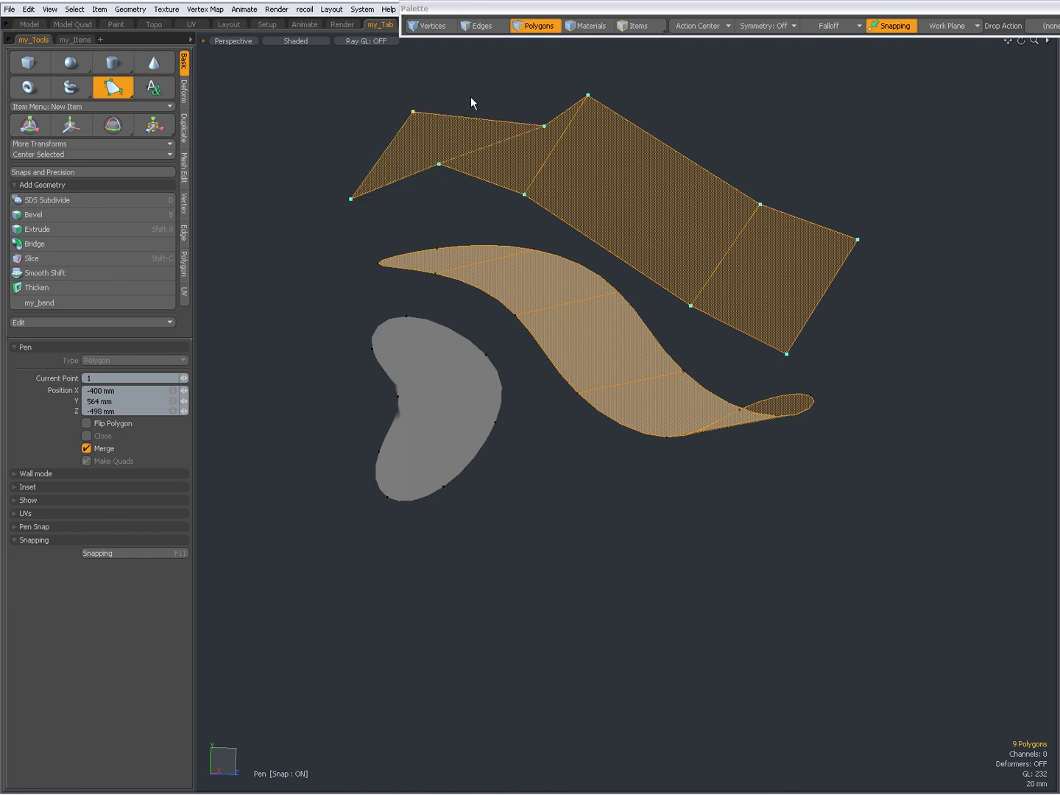
drag(544, 126, 479, 87)
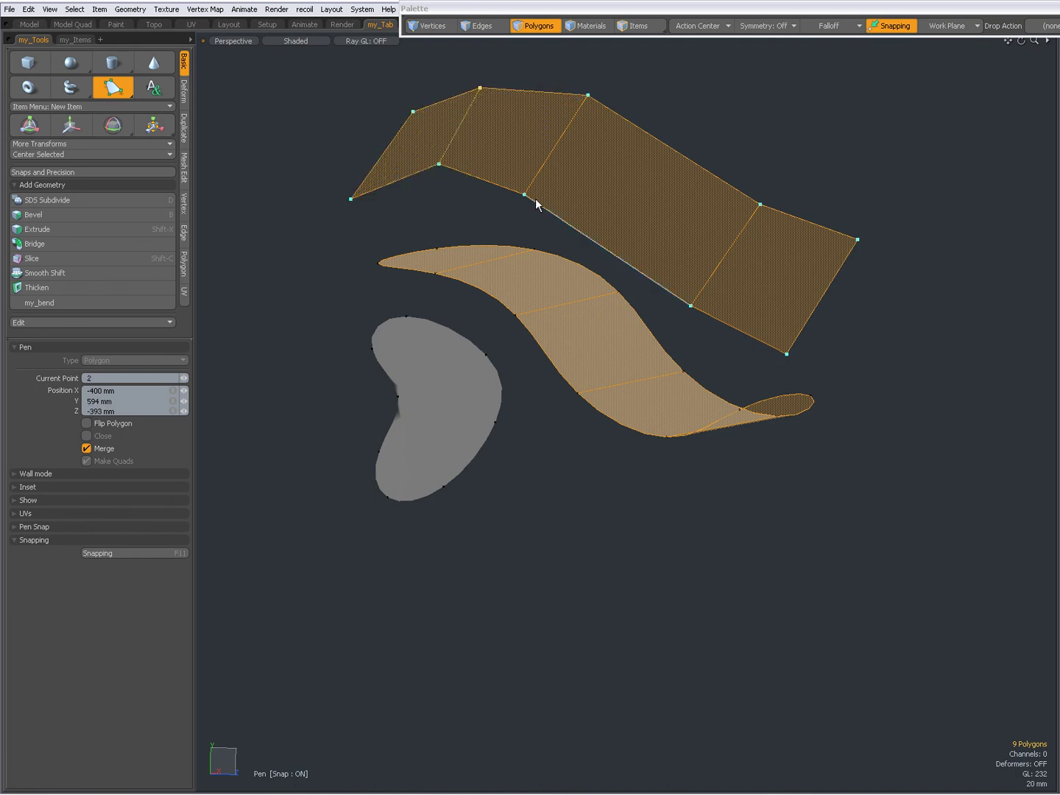
key(space)
click(332, 401)
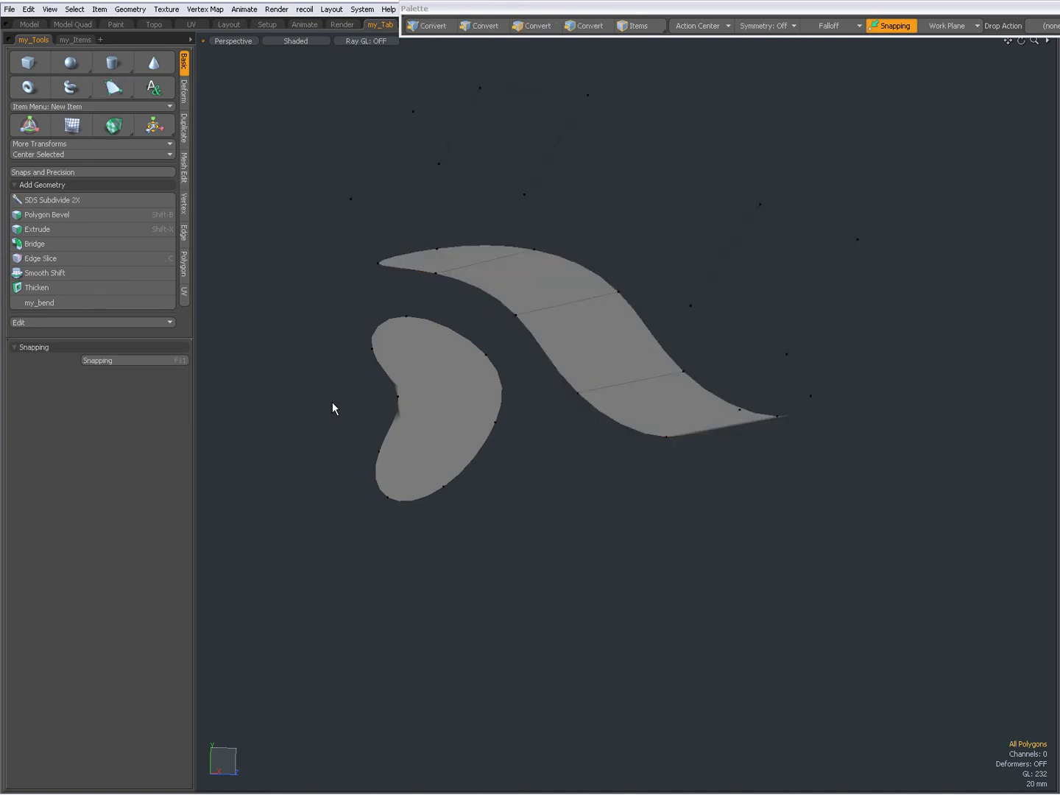
key(alt+Tab)
key(alt+Tab)
key(alt+Tab)
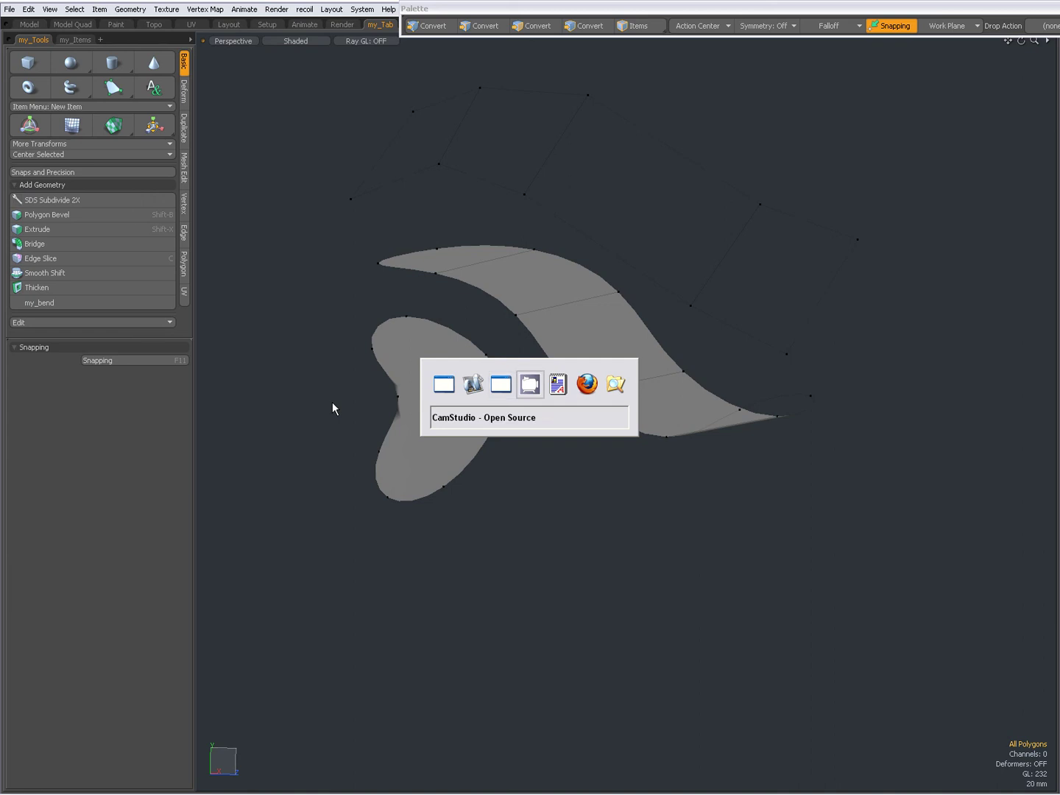